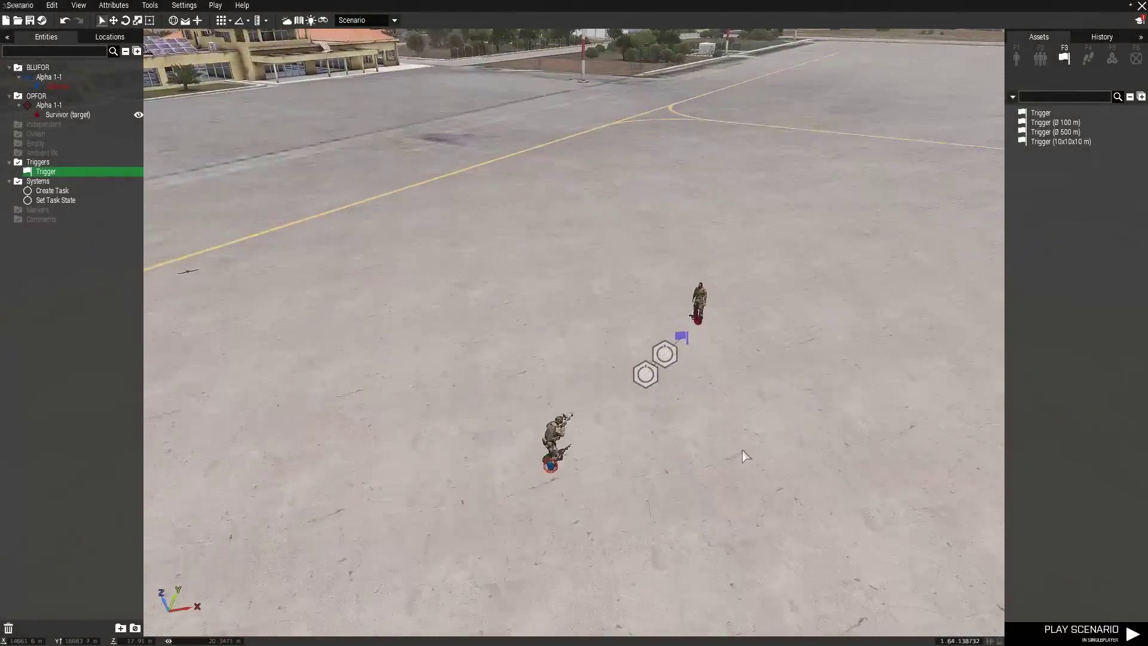
Step: Play-test the scenario, shoot the survivor to complete the elimination task, and return to the editor
{"action": "key", "text": "z"}
{"action": "key", "text": "w"}
{"action": "key", "text": "a"}
{"action": "key", "text": "d"}
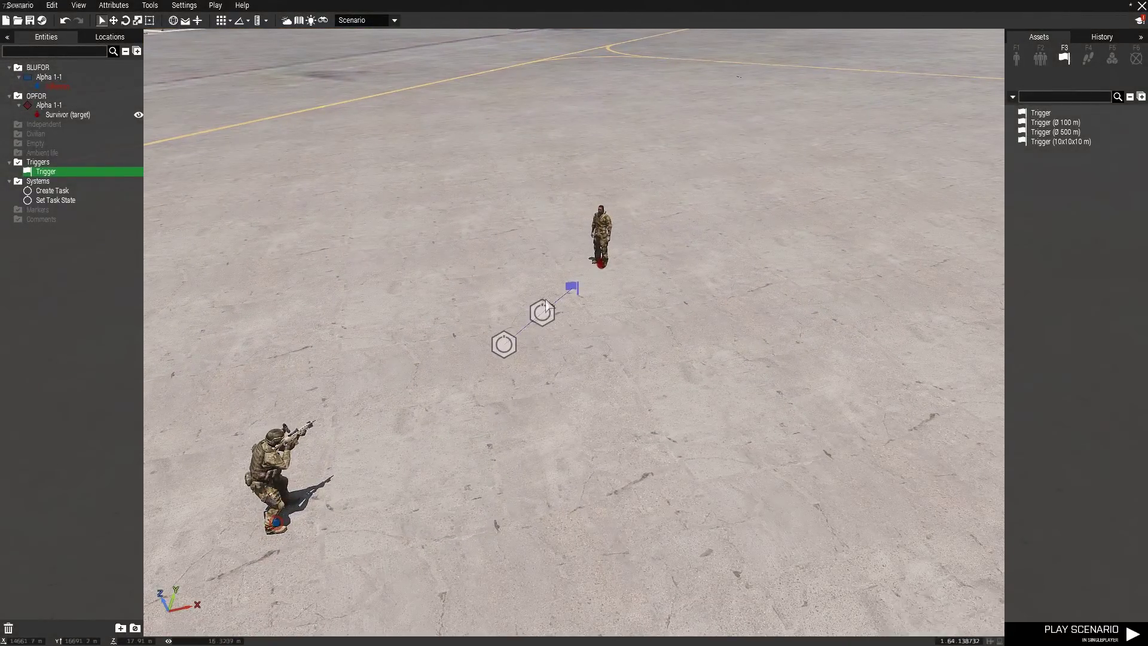
{"action": "scroll", "coordinate": [594, 484], "scroll_direction": "up", "scroll_amount": 2}
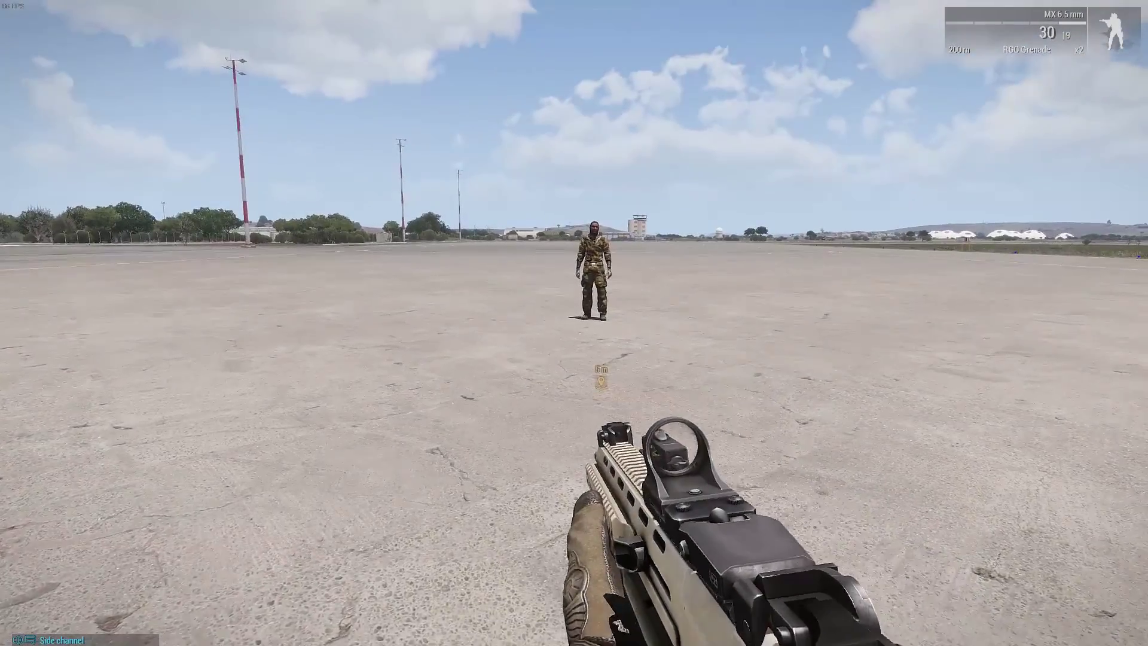
{"action": "key", "text": "w"}
{"action": "right_click", "coordinate": [574, 323]}
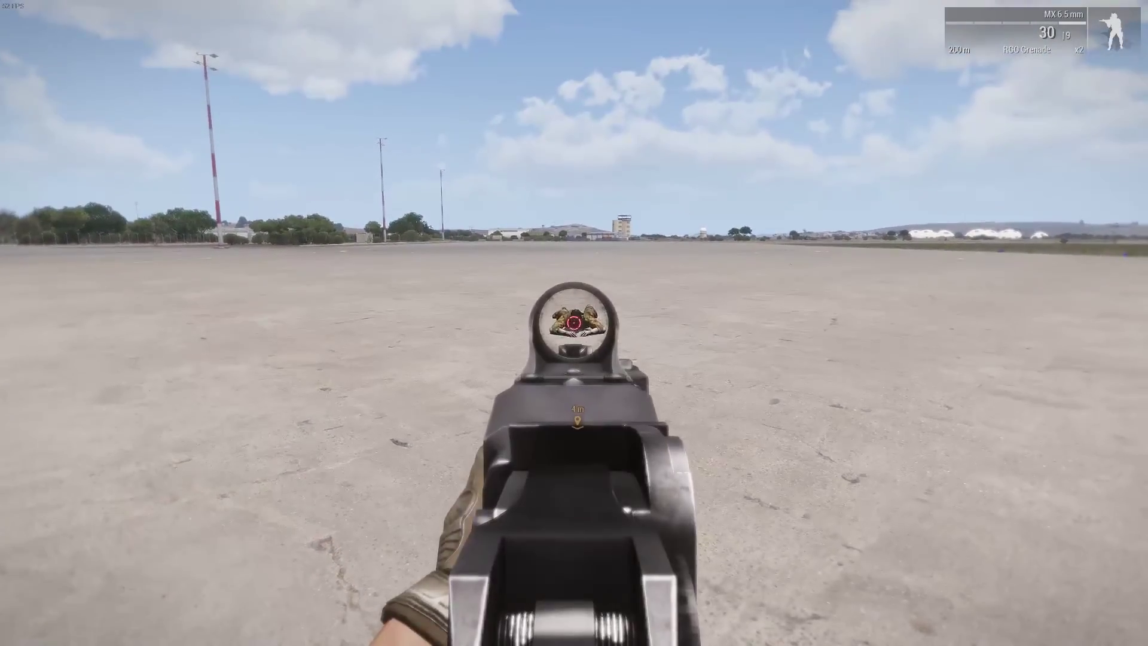
{"action": "right_click", "coordinate": [574, 323]}
{"action": "right_click", "coordinate": [574, 323]}
{"action": "left_click", "coordinate": [574, 323]}
{"action": "right_click", "coordinate": [574, 323]}
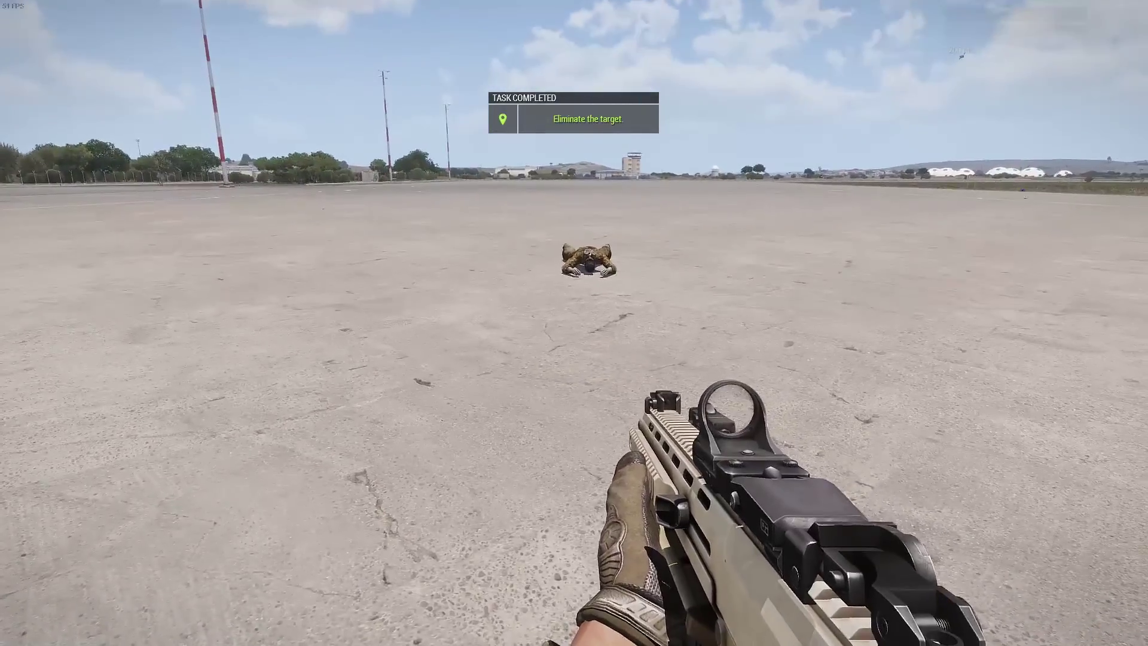
{"action": "key", "text": "Escape"}
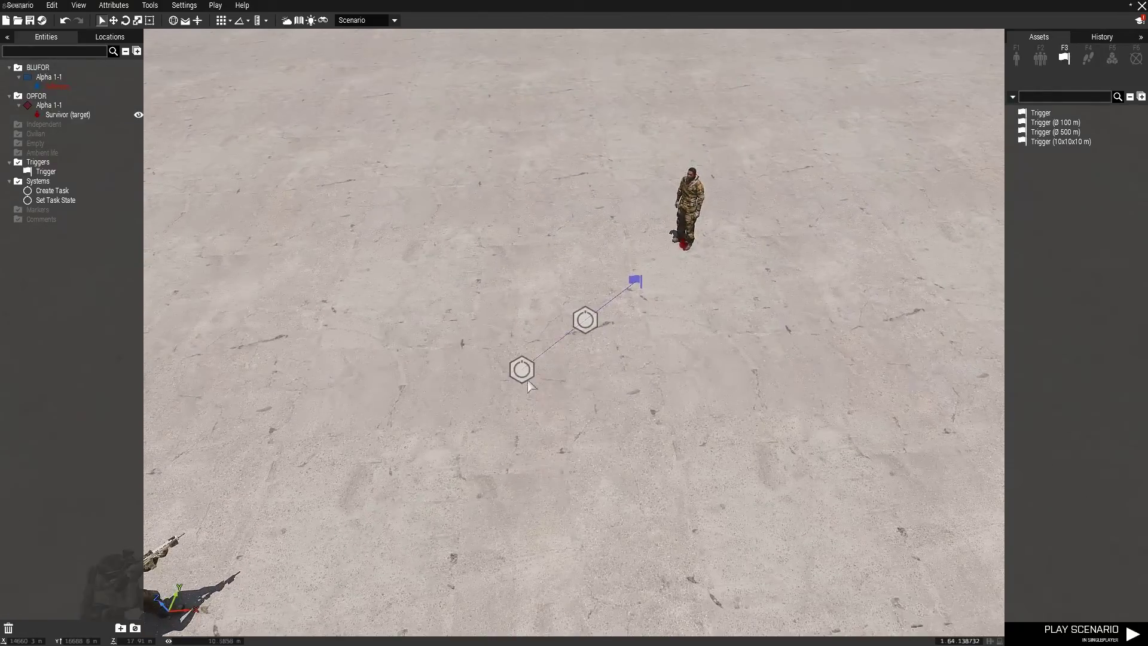
Step: Inspect the attributes of the Create Task module, the Set Task State module and the trigger, leaving them unedited
{"action": "left_click", "coordinate": [522, 369]}
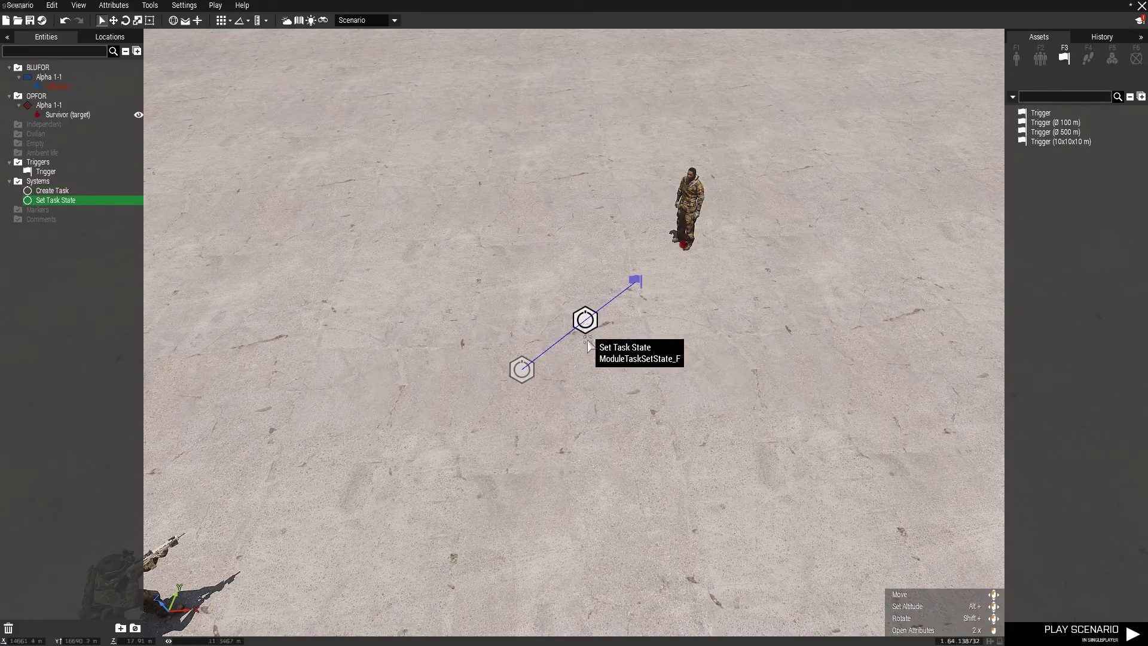
{"action": "double_click", "coordinate": [523, 369]}
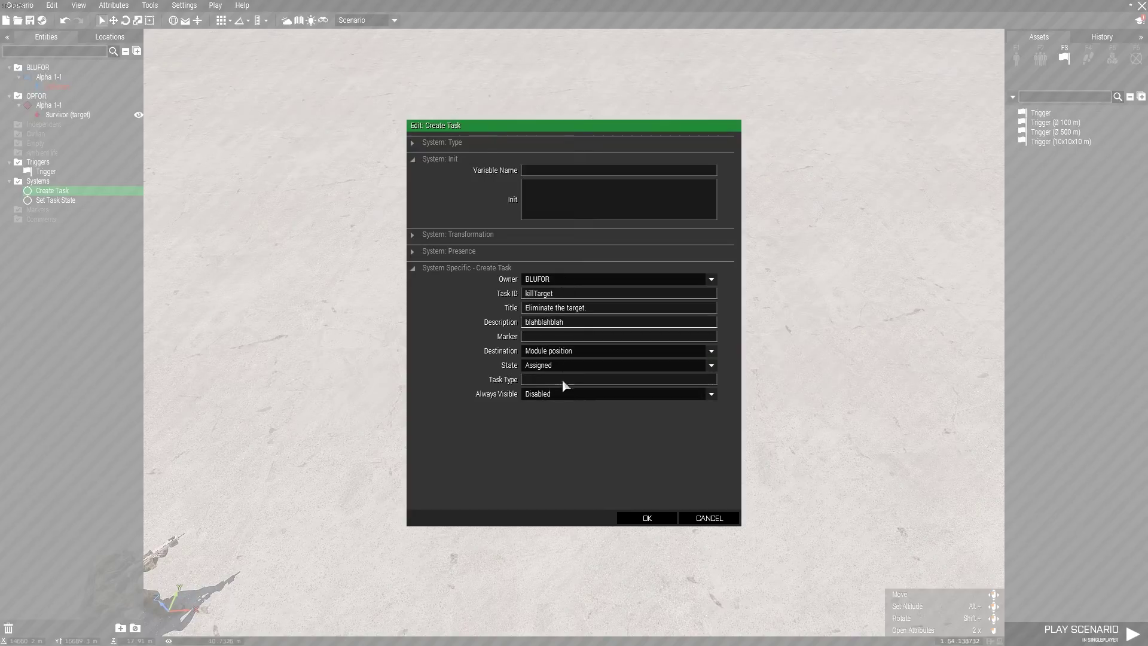
{"action": "key", "text": "Escape"}
{"action": "double_click", "coordinate": [585, 320]}
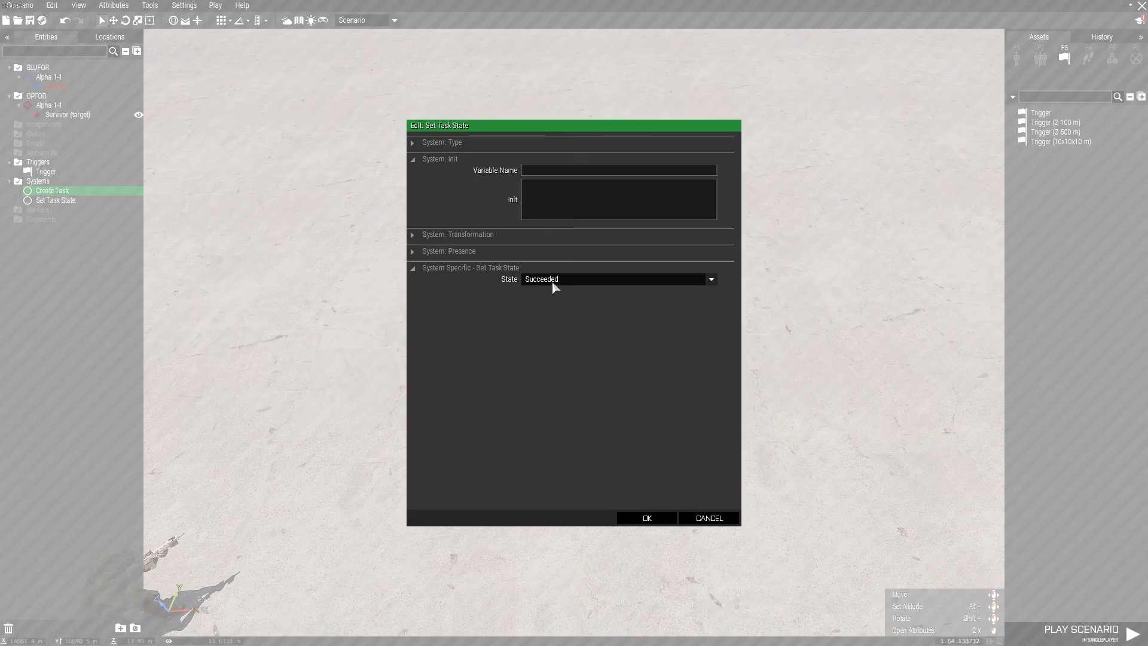
{"action": "key", "text": "Escape"}
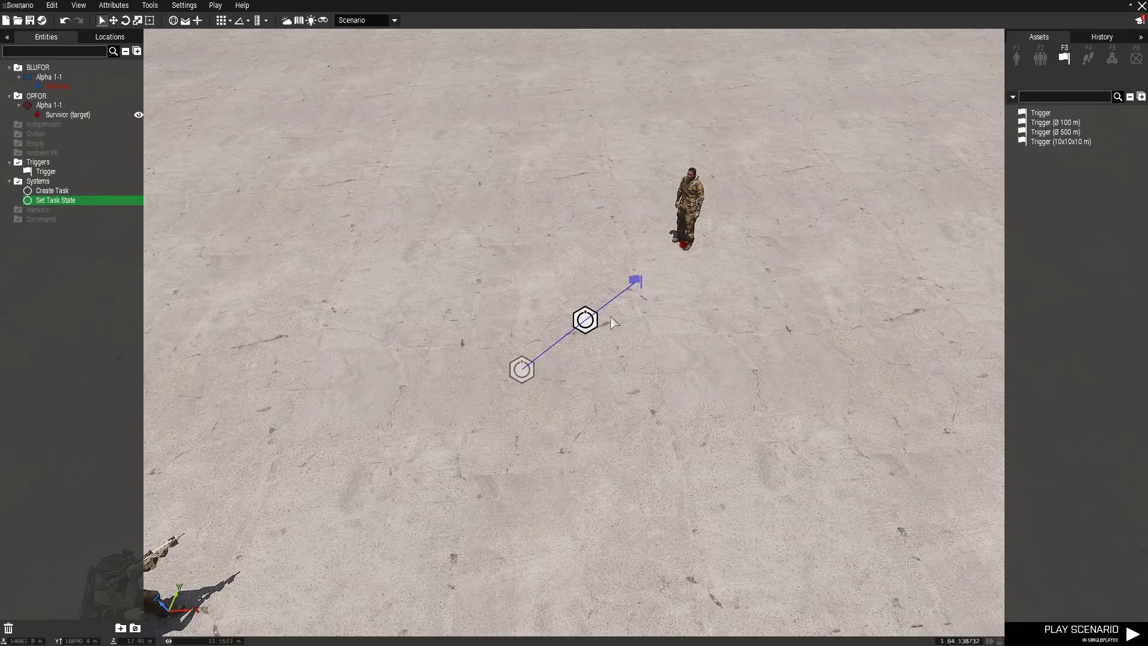
{"action": "double_click", "coordinate": [637, 281]}
{"action": "key", "text": "Escape"}
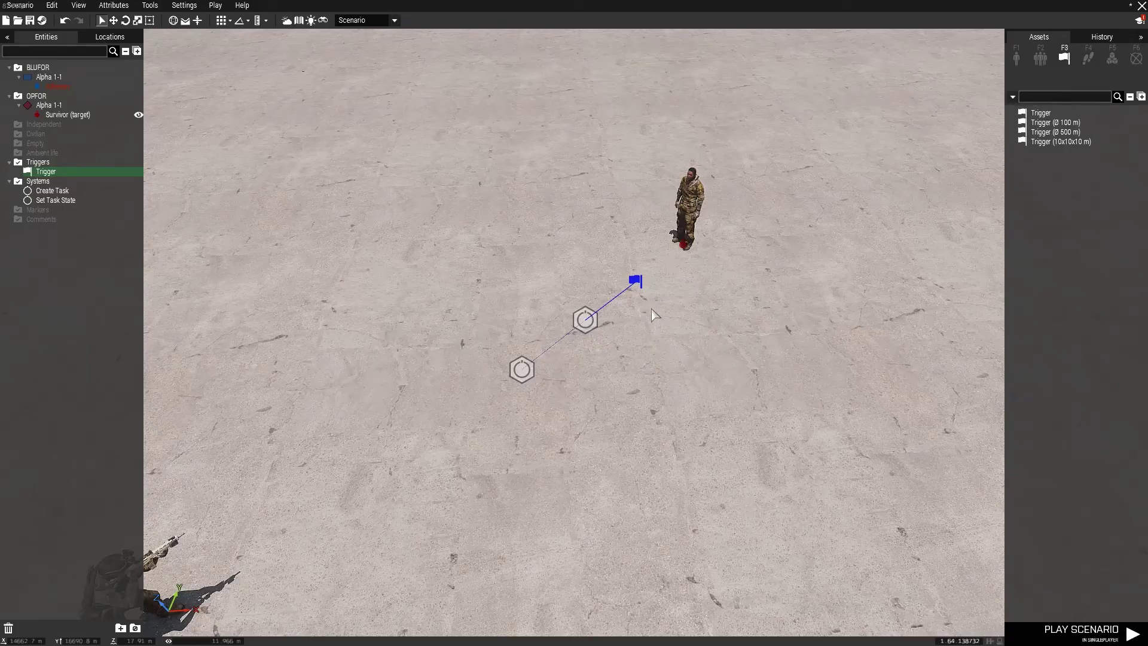
Step: Try placing an extra trigger on the tarmac beside the existing task modules, and delete it
{"action": "left_click", "coordinate": [1080, 123]}
{"action": "scroll", "coordinate": [744, 282], "scroll_direction": "down", "scroll_amount": 3}
{"action": "left_click", "coordinate": [745, 282]}
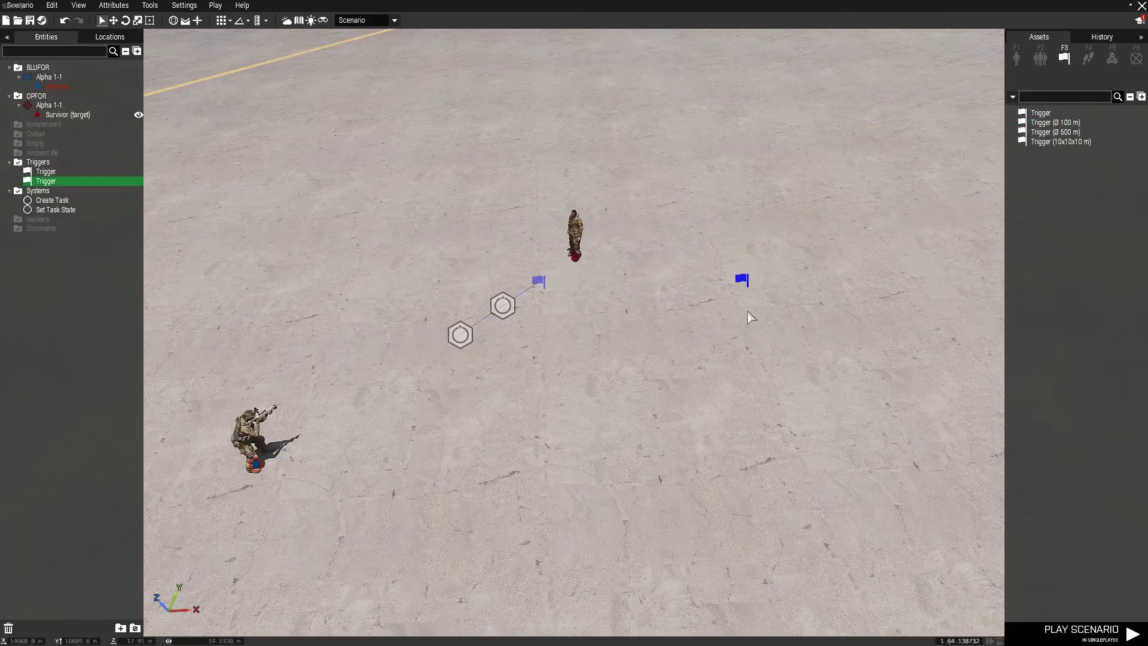
{"action": "scroll", "coordinate": [746, 305], "scroll_direction": "down", "scroll_amount": 5}
{"action": "key", "text": "Delete"}
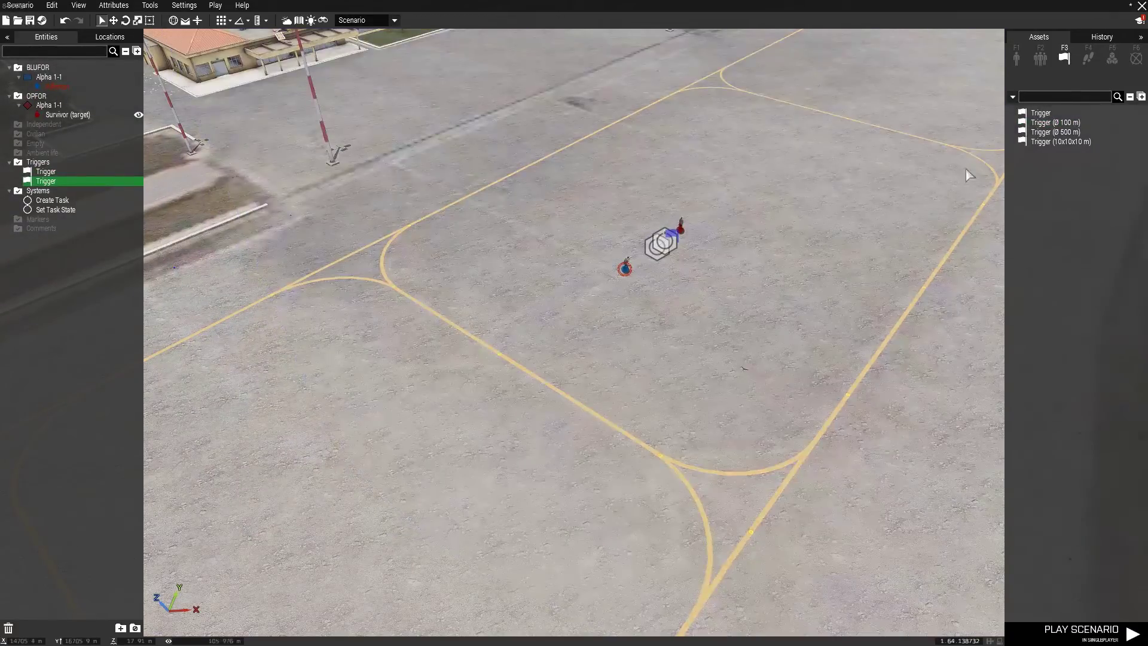
{"action": "left_click", "coordinate": [1044, 113]}
{"action": "scroll", "coordinate": [659, 333], "scroll_direction": "up", "scroll_amount": 6}
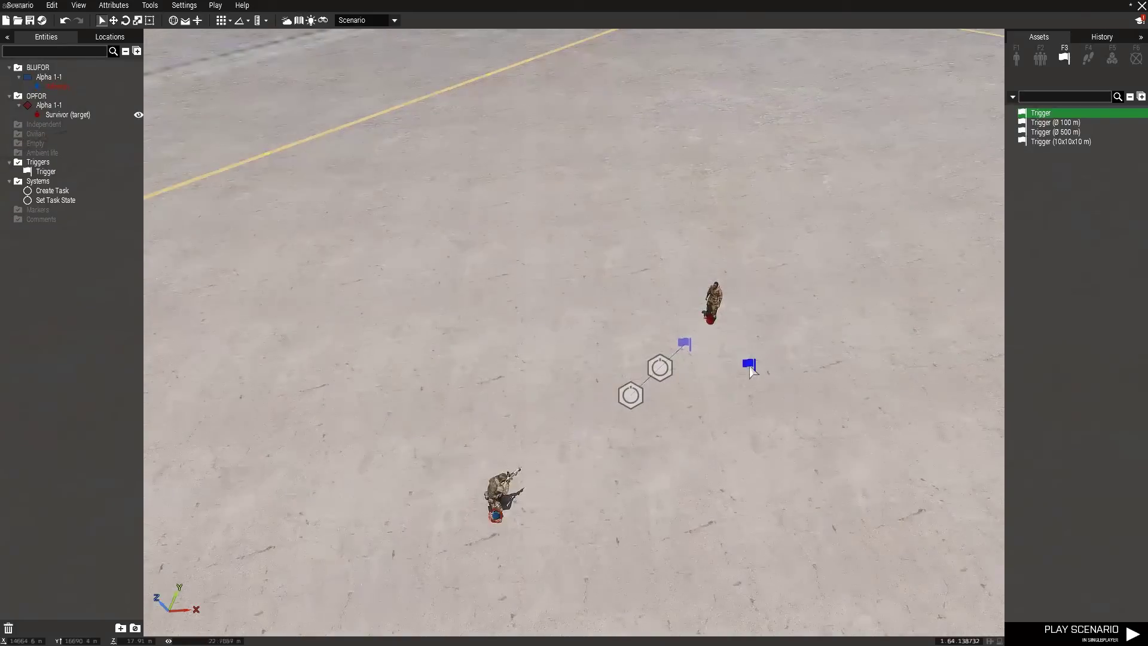
Step: Review the existing trigger's condition expression and close its attributes
{"action": "double_click", "coordinate": [687, 356]}
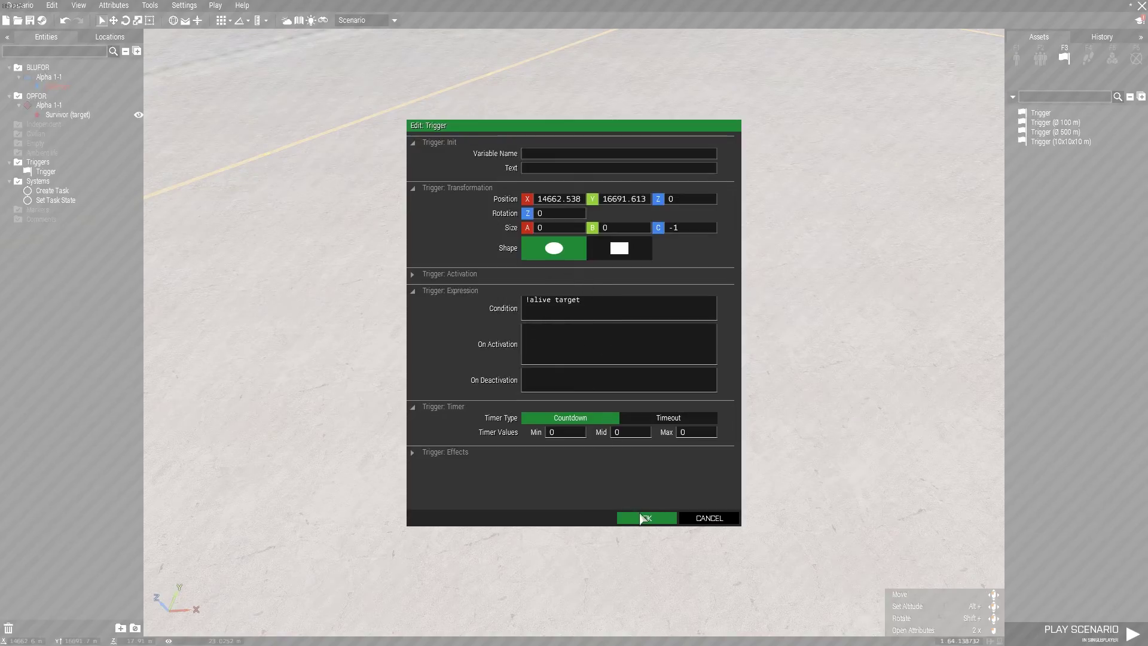
{"action": "left_click", "coordinate": [647, 518]}
{"action": "scroll", "coordinate": [746, 415], "scroll_direction": "down", "scroll_amount": 4}
{"action": "scroll", "coordinate": [746, 415], "scroll_direction": "up", "scroll_amount": 4}
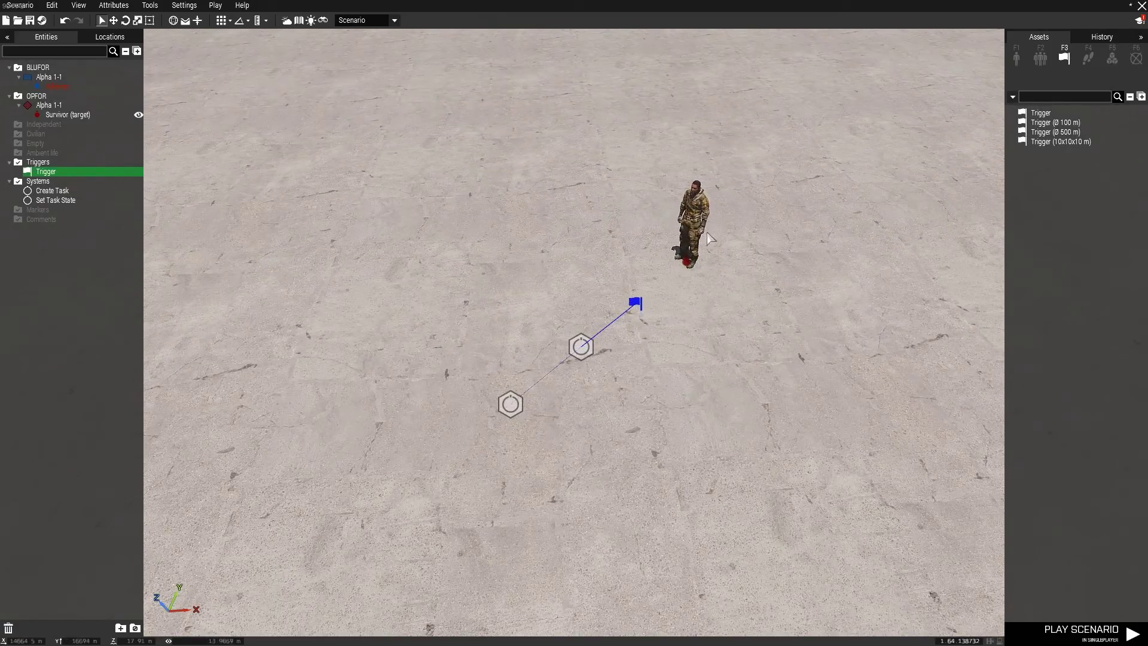
Step: Check the variable name in the survivor's attributes
{"action": "scroll", "coordinate": [754, 414], "scroll_direction": "up", "scroll_amount": 3}
{"action": "double_click", "coordinate": [718, 379]}
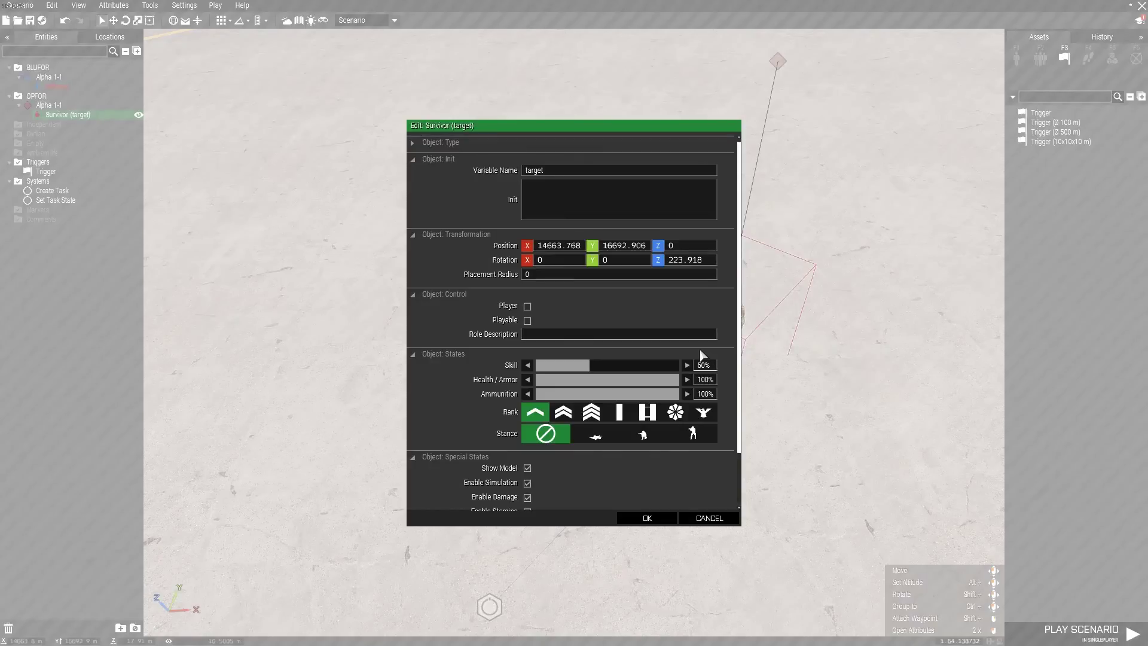
{"action": "double_click", "coordinate": [545, 170]}
{"action": "left_click", "coordinate": [548, 196]}
{"action": "left_click", "coordinate": [652, 519]}
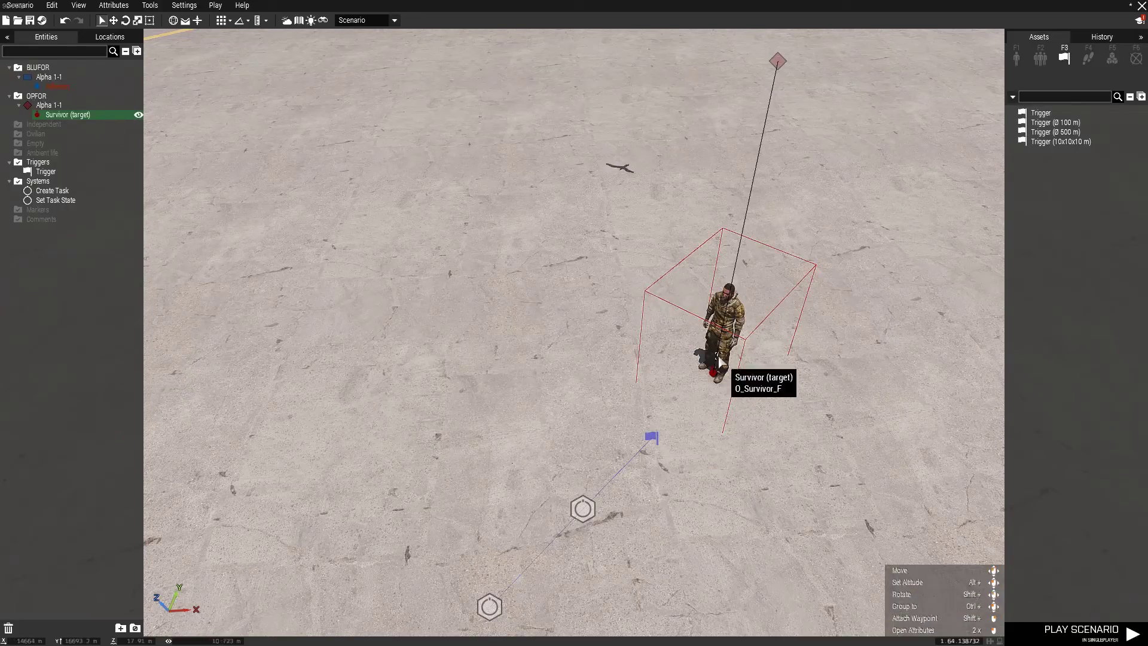
Step: Reopen the trigger's attributes to examine how its condition refers to the survivor's variable name
{"action": "double_click", "coordinate": [650, 440]}
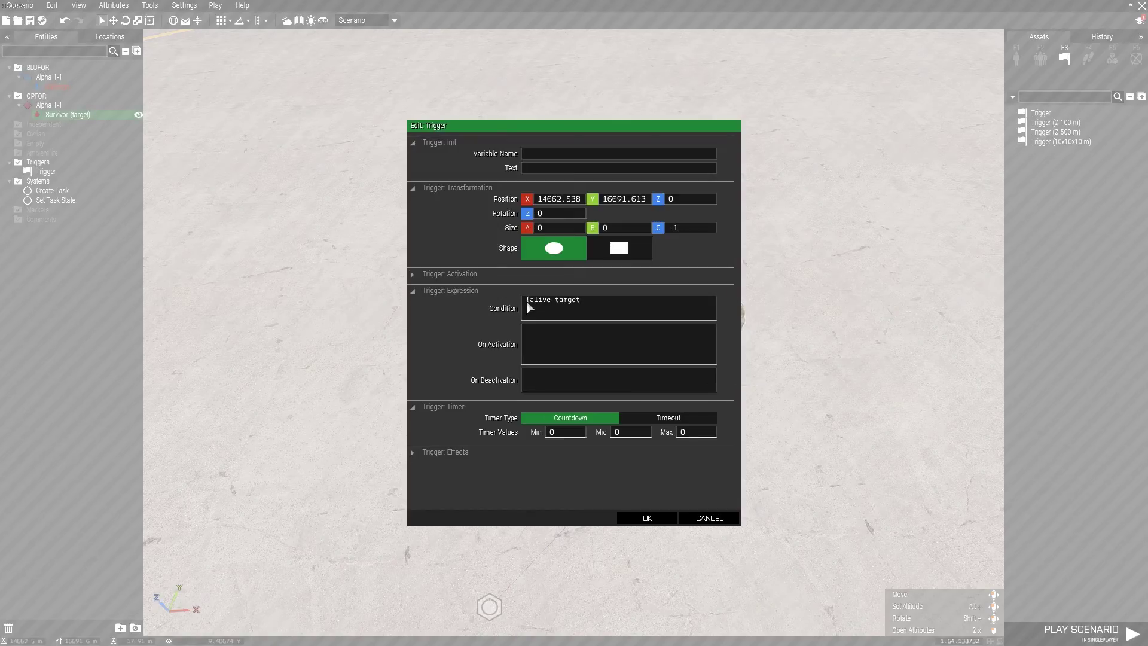
{"action": "left_click_drag", "start_coordinate": [526, 300], "coordinate": [551, 300]}
{"action": "left_click", "coordinate": [566, 306]}
{"action": "left_click", "coordinate": [647, 517]}
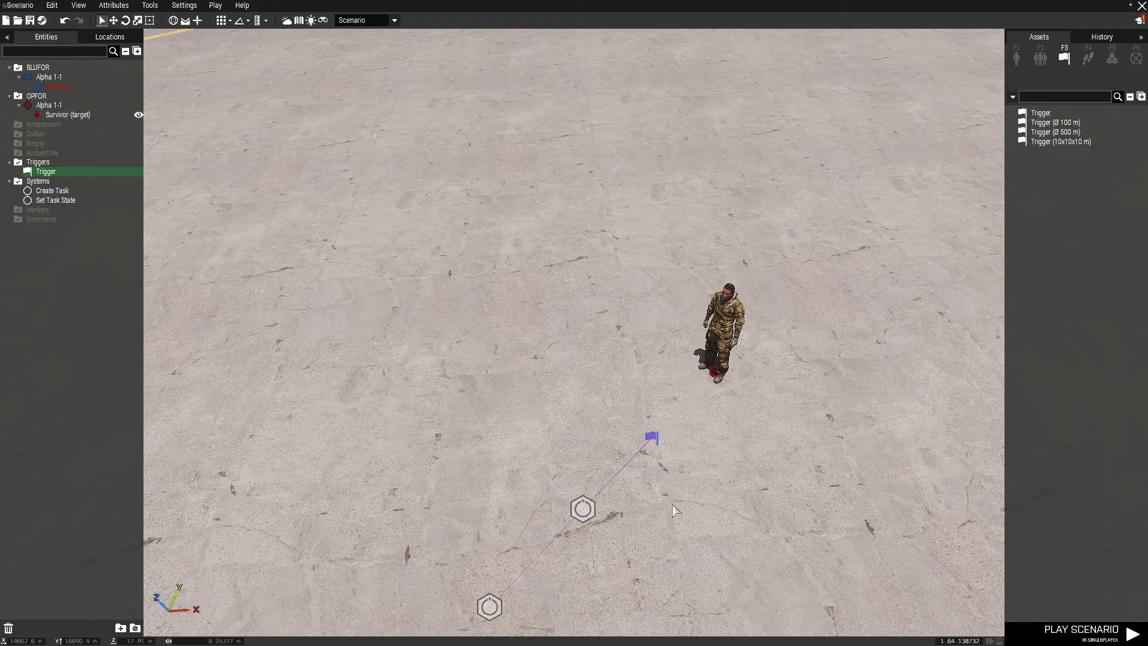
Step: Examine how the Set Task State module is linked and review the Create Task module's attributes
{"action": "right_click_drag", "start_coordinate": [623, 362], "coordinate": [617, 398]}
{"action": "scroll", "coordinate": [606, 495], "scroll_direction": "up", "scroll_amount": 3}
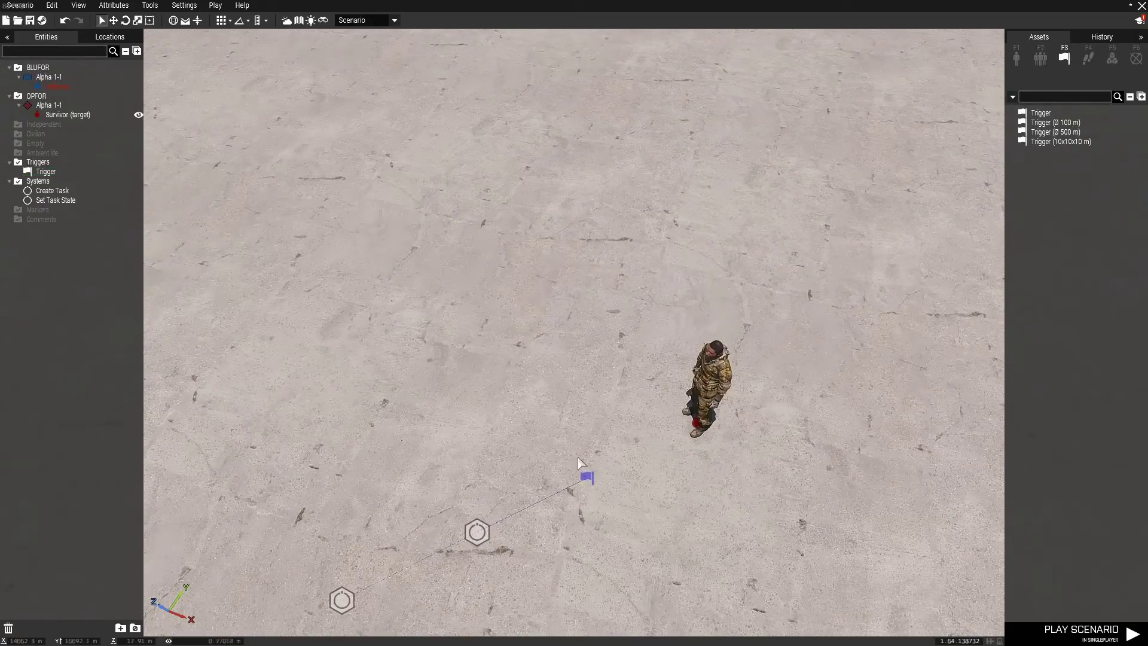
{"action": "scroll", "coordinate": [745, 408], "scroll_direction": "down", "scroll_amount": 3}
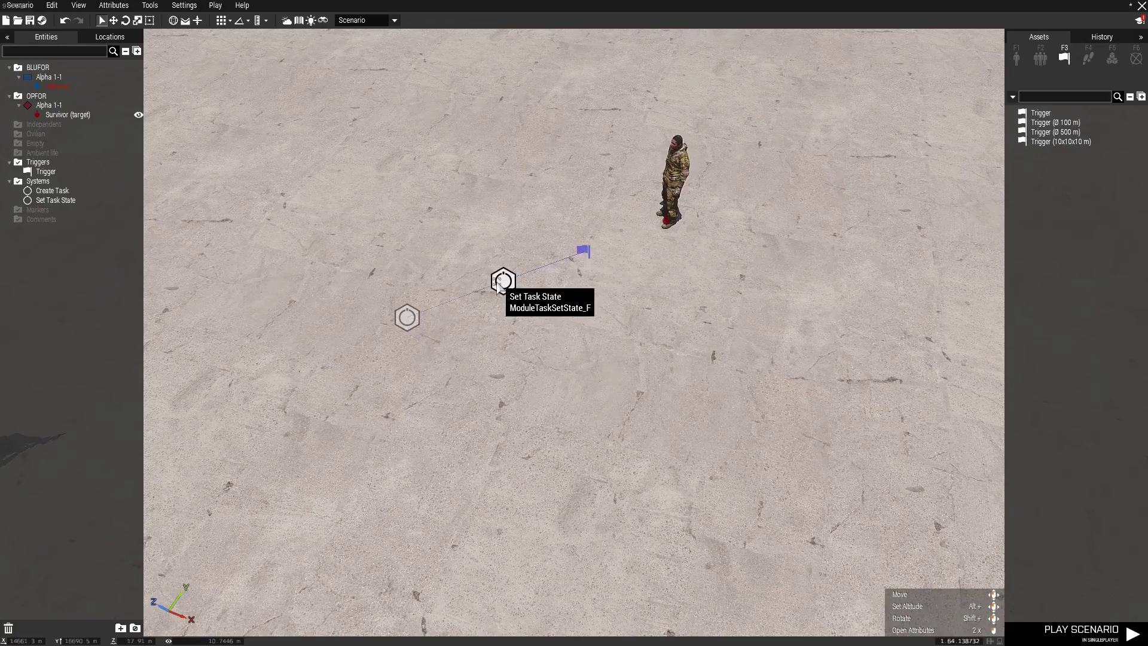
{"action": "left_click", "coordinate": [500, 286]}
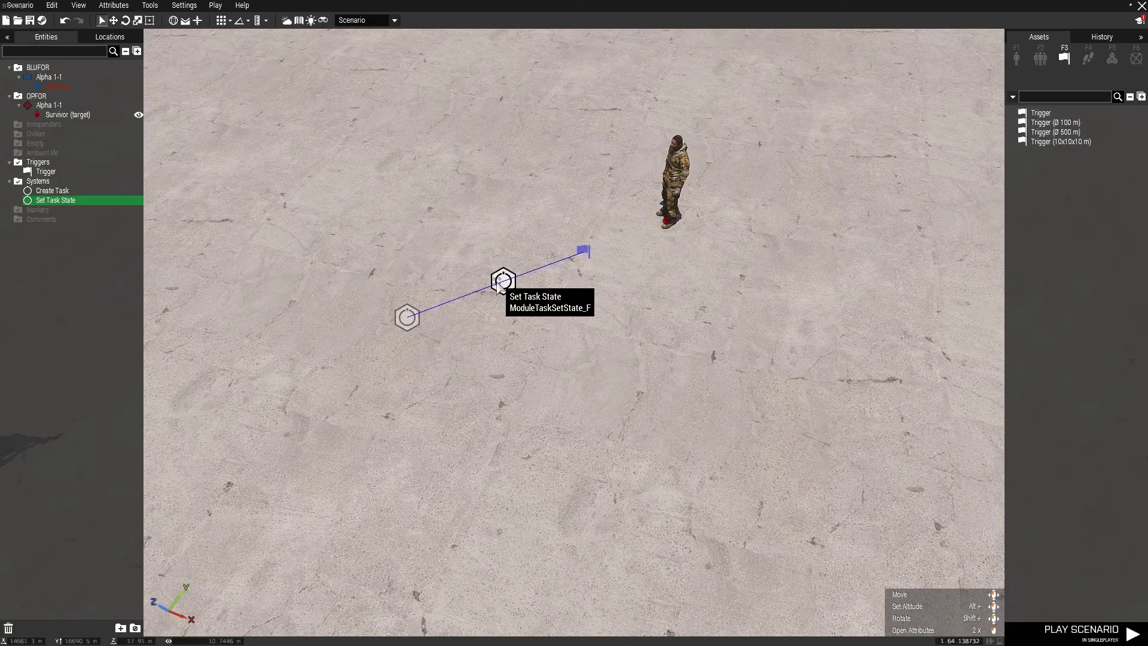
{"action": "double_click", "coordinate": [407, 317]}
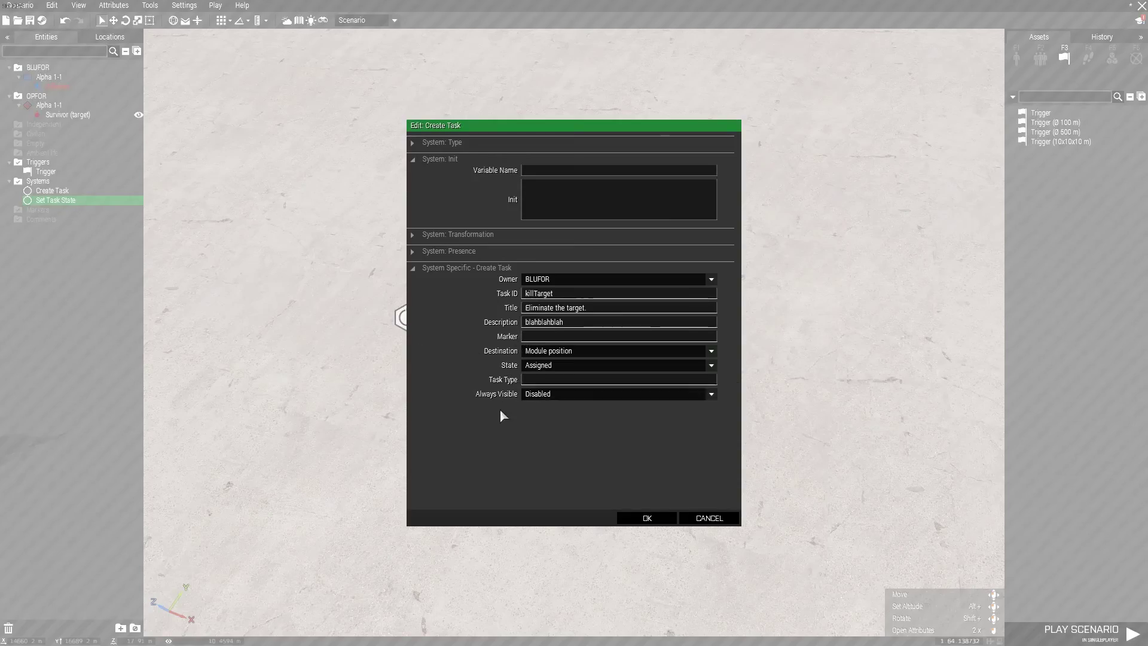
{"action": "key", "text": "Escape"}
Step: Move the survivor target to the left of the trigger, making room for a second target
{"action": "scroll", "coordinate": [612, 322], "scroll_direction": "down", "scroll_amount": 3}
{"action": "right_click_drag", "start_coordinate": [612, 322], "coordinate": [673, 322]}
{"action": "key", "text": "a"}
{"action": "key", "text": "s"}
{"action": "key", "text": "w"}
{"action": "key", "text": "s"}
{"action": "key", "text": "w"}
{"action": "key", "text": "a"}
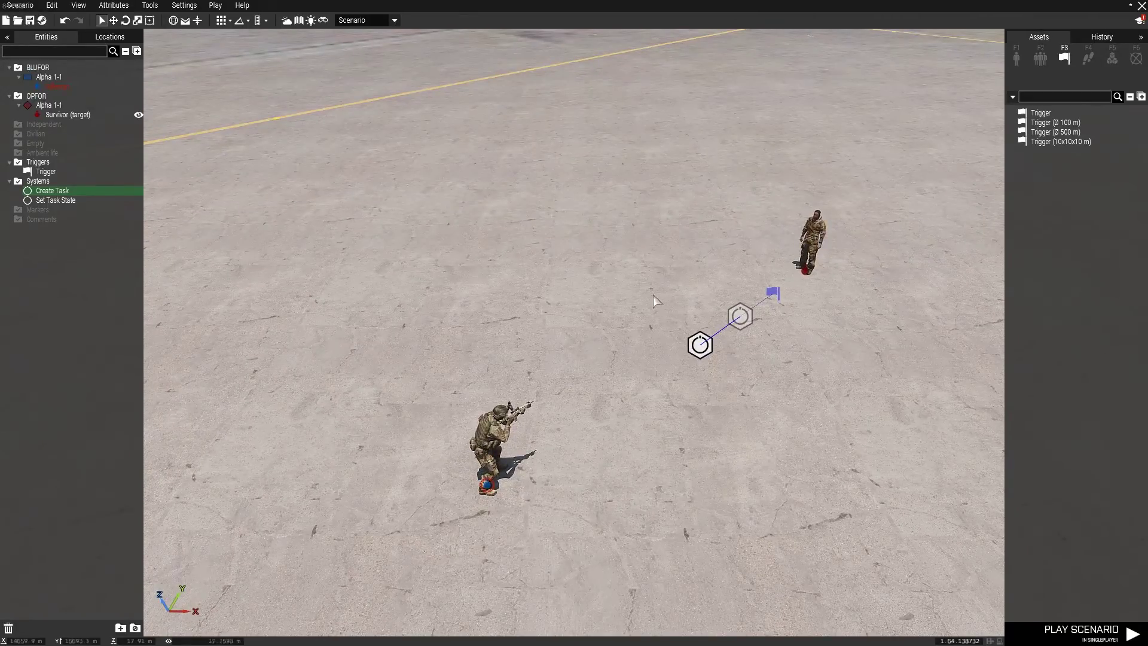
{"action": "key", "text": "d"}
{"action": "right_click_drag", "start_coordinate": [900, 361], "coordinate": [861, 369]}
{"action": "key", "text": "w"}
{"action": "key", "text": "w"}
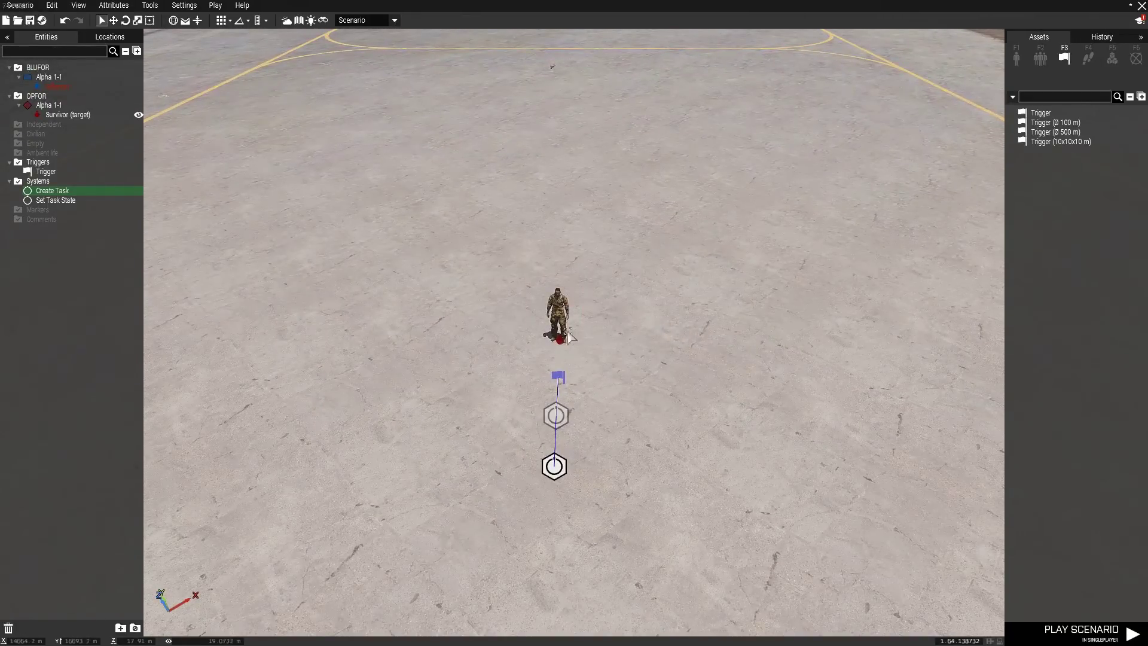
{"action": "right_click_drag", "start_coordinate": [568, 334], "coordinate": [564, 341]}
{"action": "key", "text": "w"}
{"action": "left_click_drag", "start_coordinate": [564, 304], "coordinate": [486, 299]}
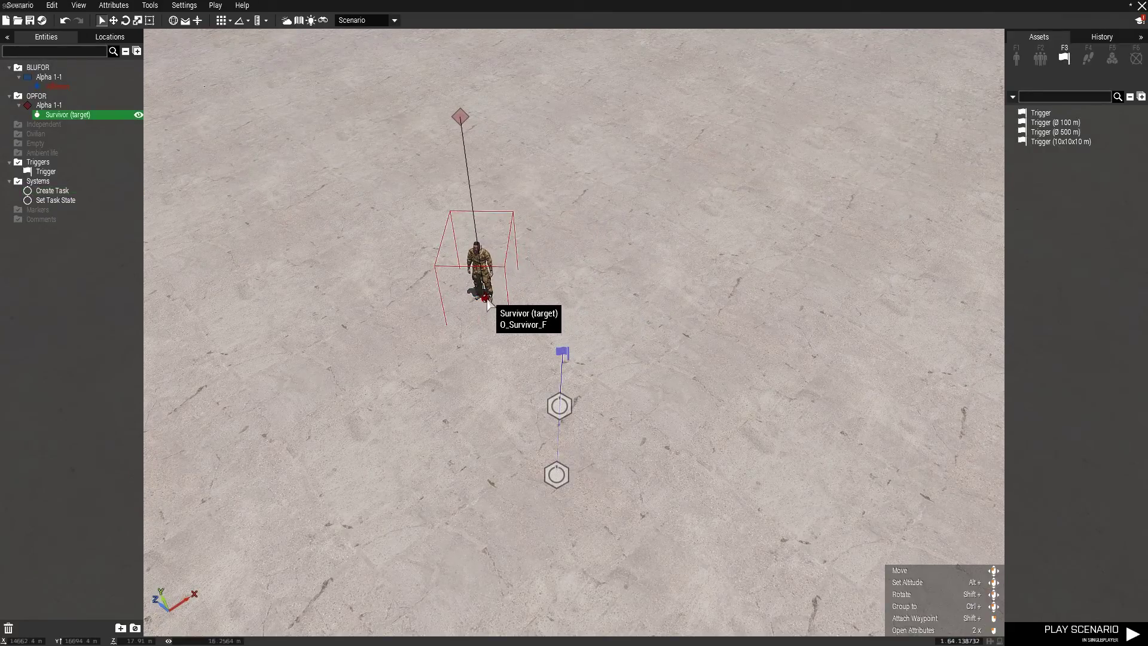
Step: Paste a copy of the survivor to the right of the original and set its variable name to target2
{"action": "key", "text": "ctrl+v"}
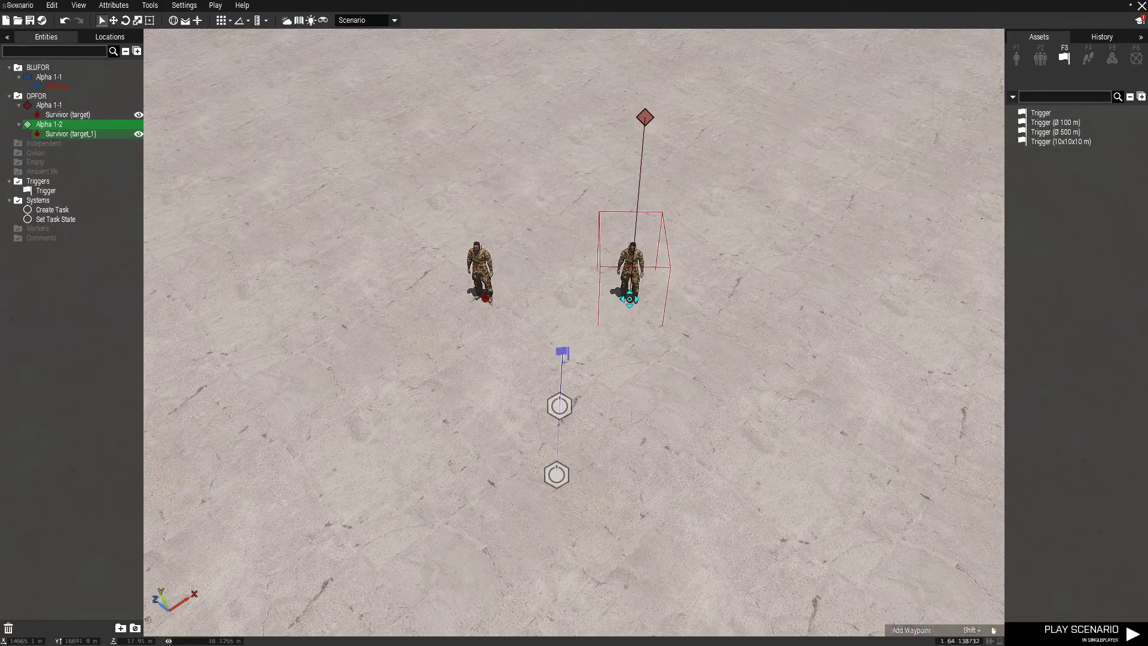
{"action": "double_click", "coordinate": [630, 297]}
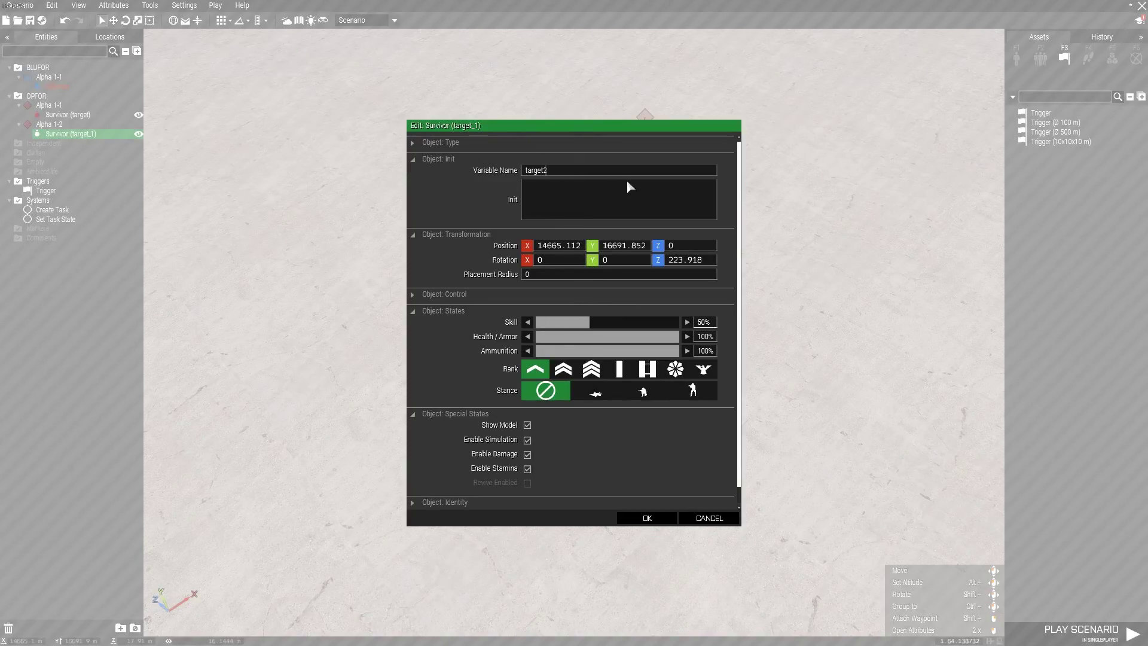
{"action": "left_click", "coordinate": [647, 518]}
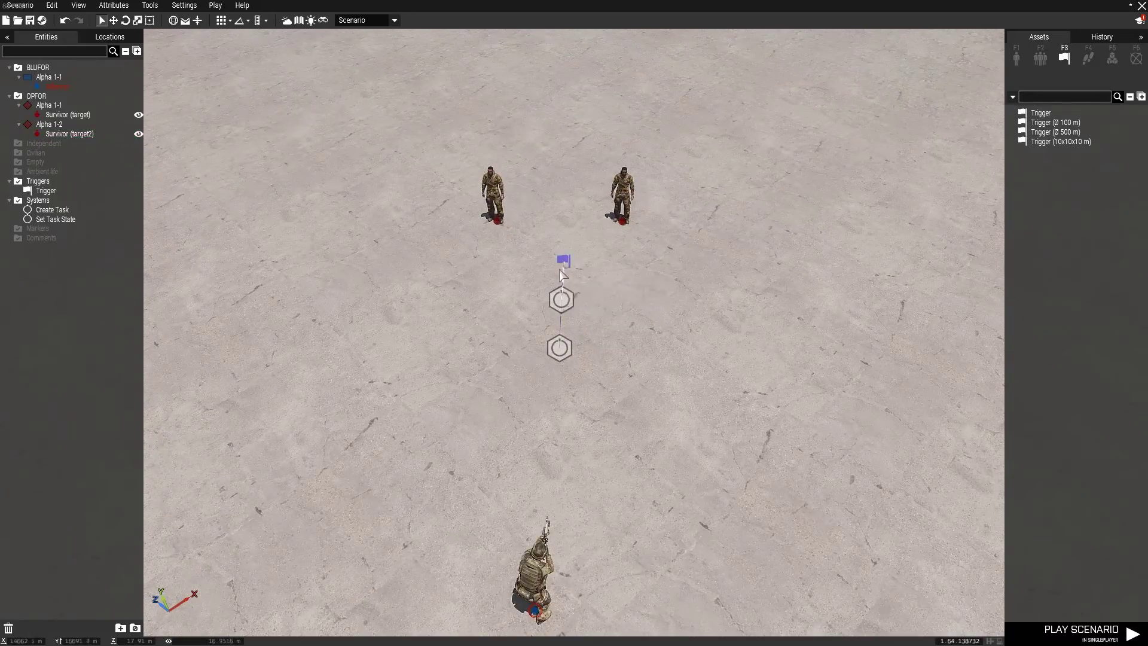
Step: Set the trigger's condition to "!alive target and !alive target2"
{"action": "double_click", "coordinate": [561, 328]}
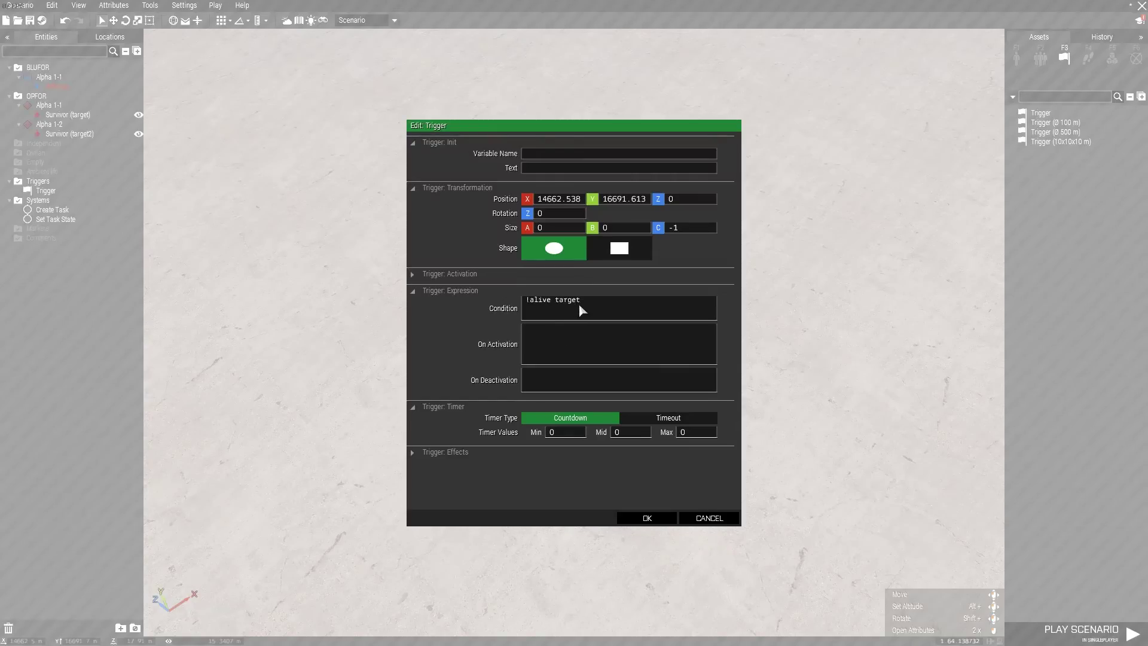
{"action": "left_click", "coordinate": [624, 306]}
{"action": "type", "text": "and target"}
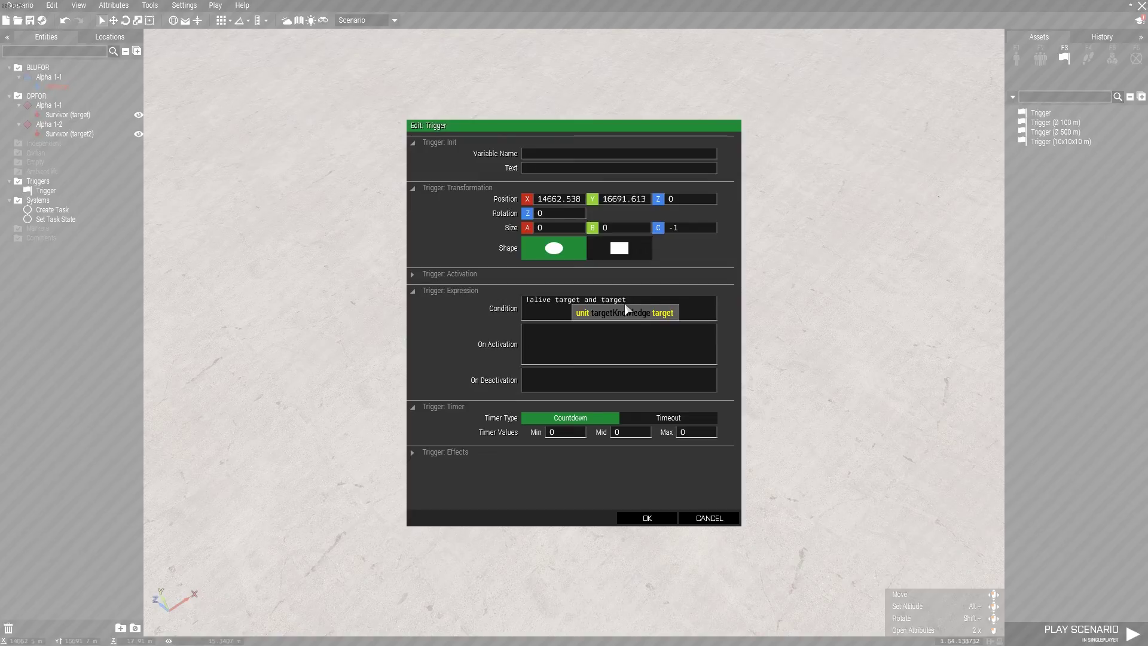
{"action": "type", "text": "2"}
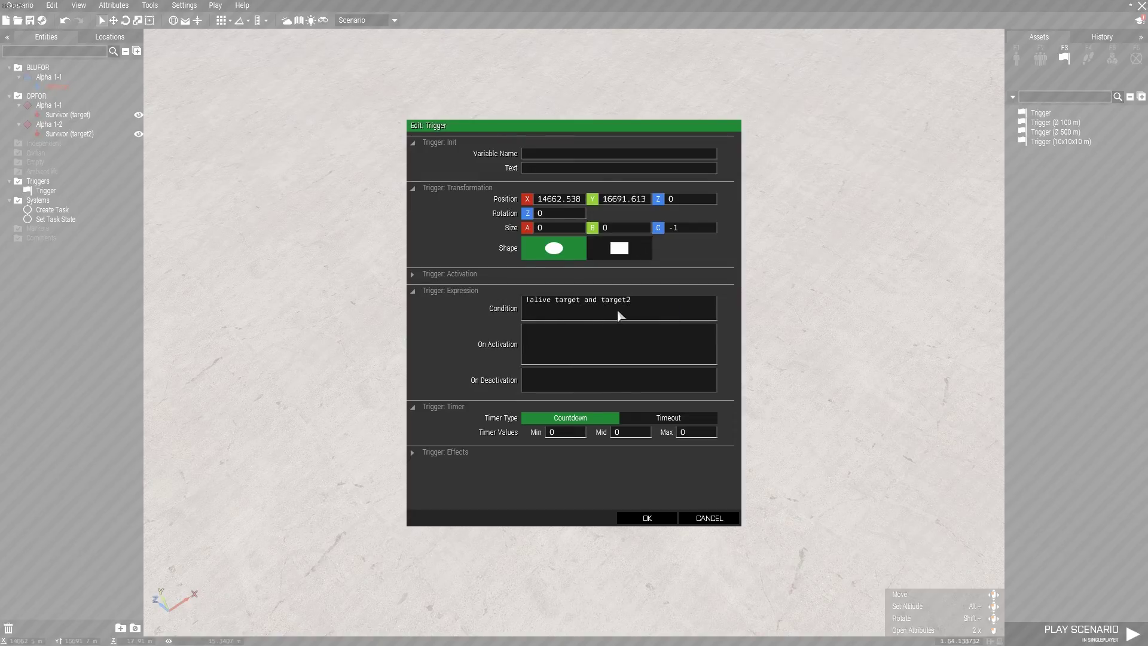
{"action": "type", "text": "!alive"}
{"action": "left_click", "coordinate": [542, 299]}
{"action": "left_click", "coordinate": [649, 518]}
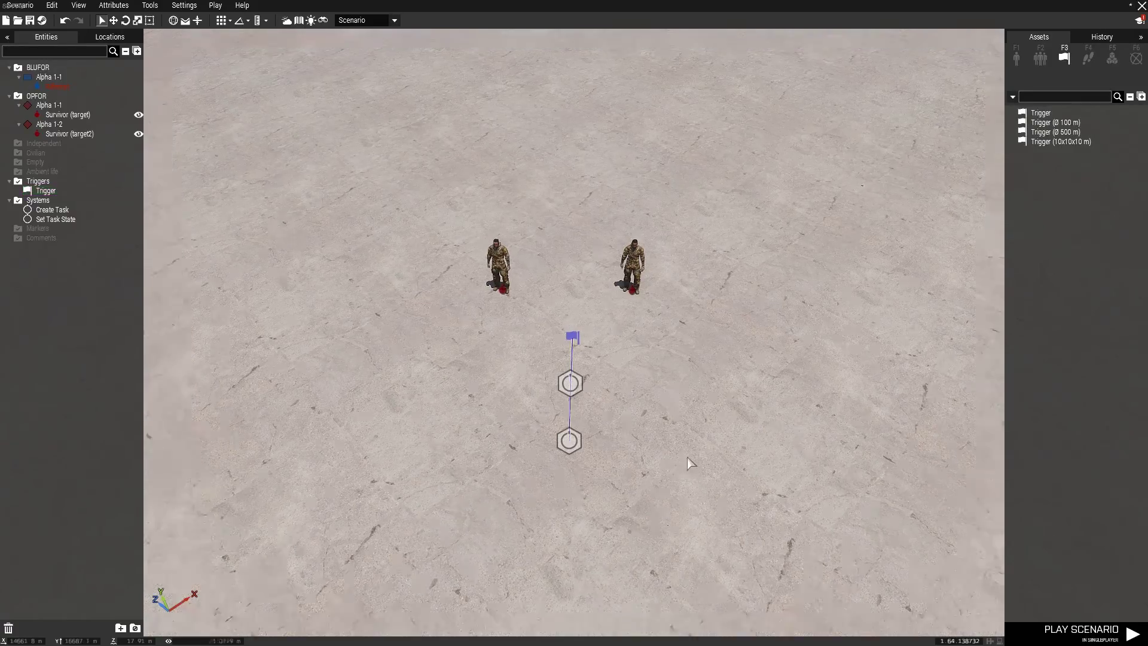
Step: Play the scenario in singleplayer and shoot the first survivor target
{"action": "scroll", "coordinate": [687, 457], "scroll_direction": "down", "scroll_amount": 3}
{"action": "key", "text": "s"}
{"action": "left_click", "coordinate": [1077, 633]}
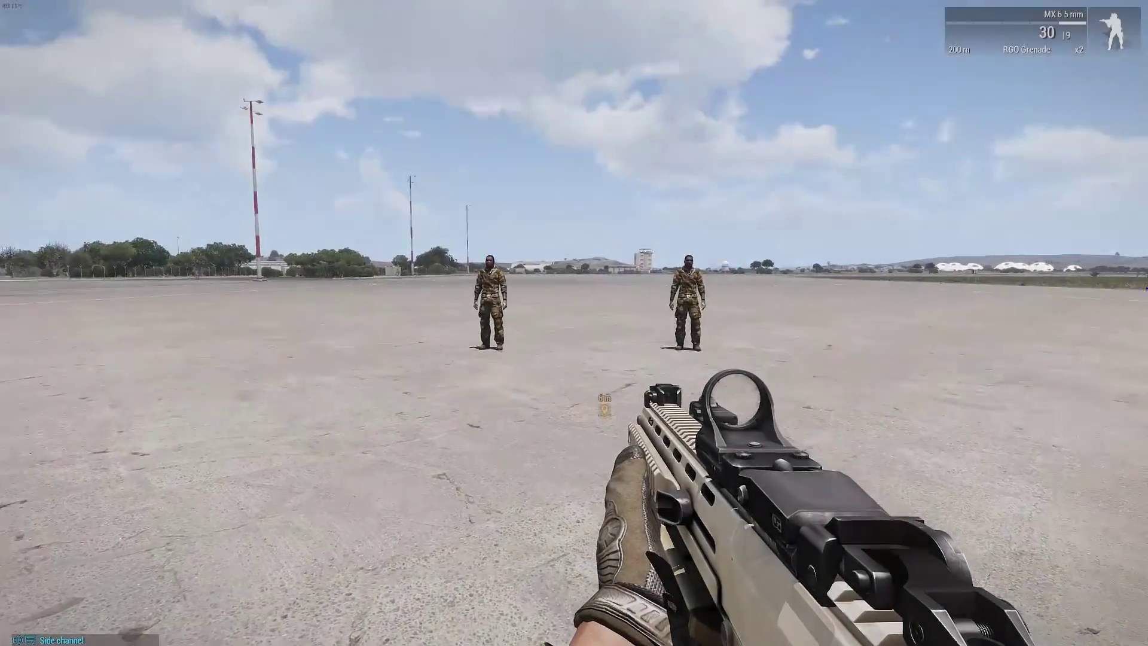
{"action": "right_click", "coordinate": [574, 323]}
{"action": "right_click", "coordinate": [574, 323]}
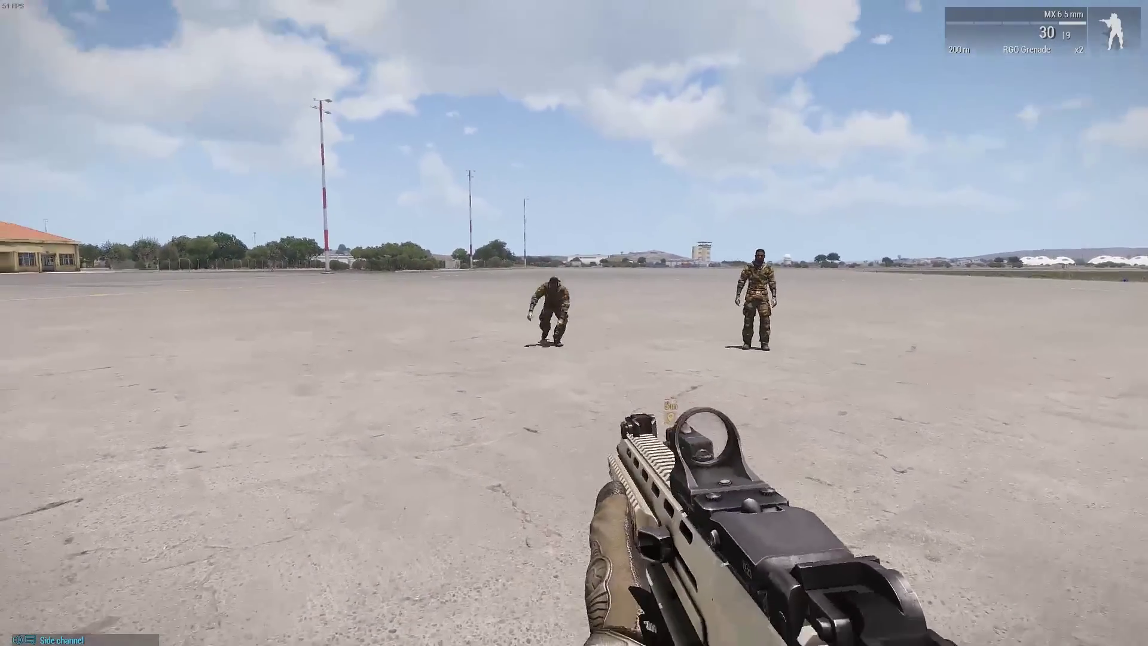
{"action": "right_click", "coordinate": [574, 323]}
{"action": "left_click", "coordinate": [574, 323]}
{"action": "left_click", "coordinate": [574, 323]}
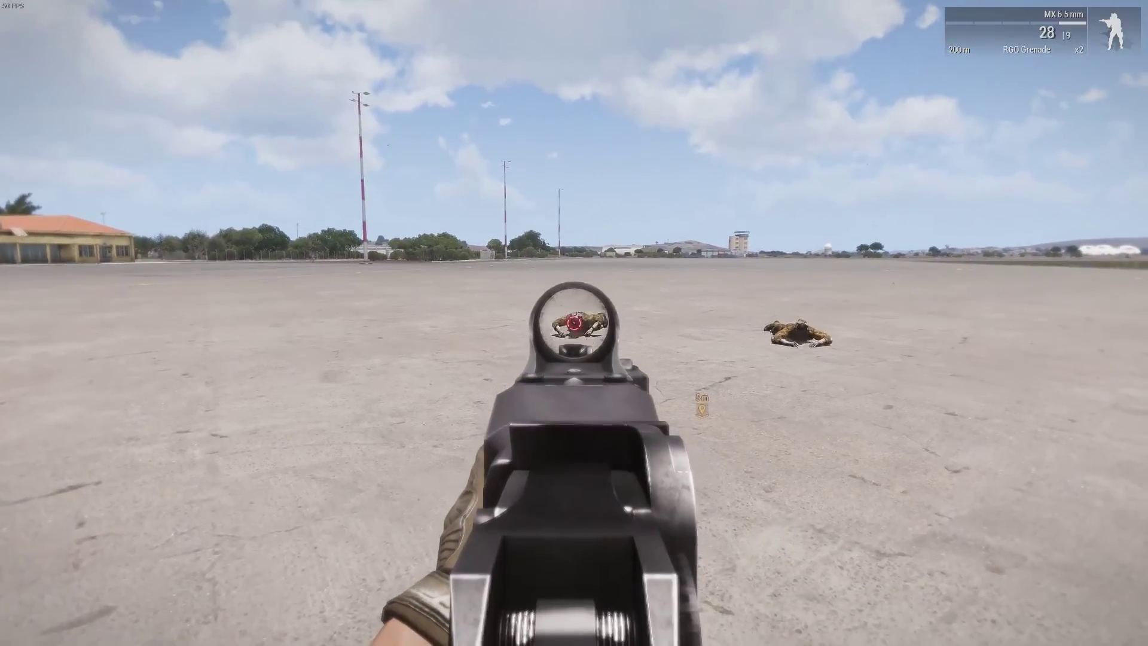
Step: Shoot the second survivor to test the task's completion, and return to the Eden Editor
{"action": "right_click", "coordinate": [574, 323]}
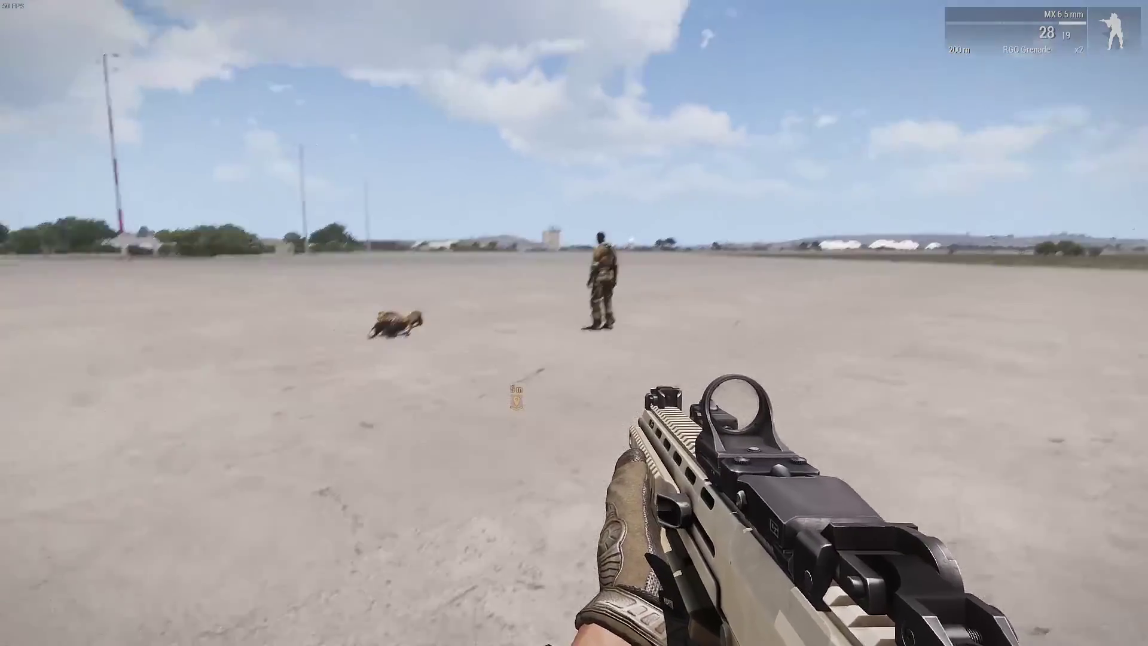
{"action": "right_click", "coordinate": [574, 323]}
{"action": "left_click", "coordinate": [574, 323]}
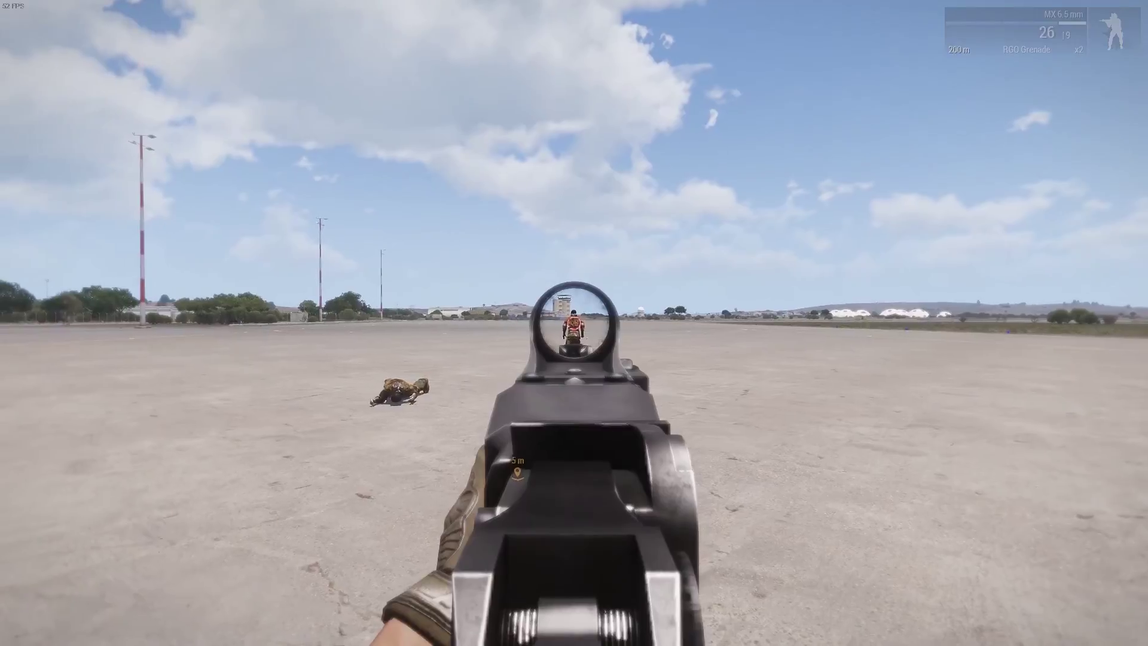
{"action": "left_click", "coordinate": [574, 323]}
{"action": "right_click", "coordinate": [574, 323]}
{"action": "key", "text": "w"}
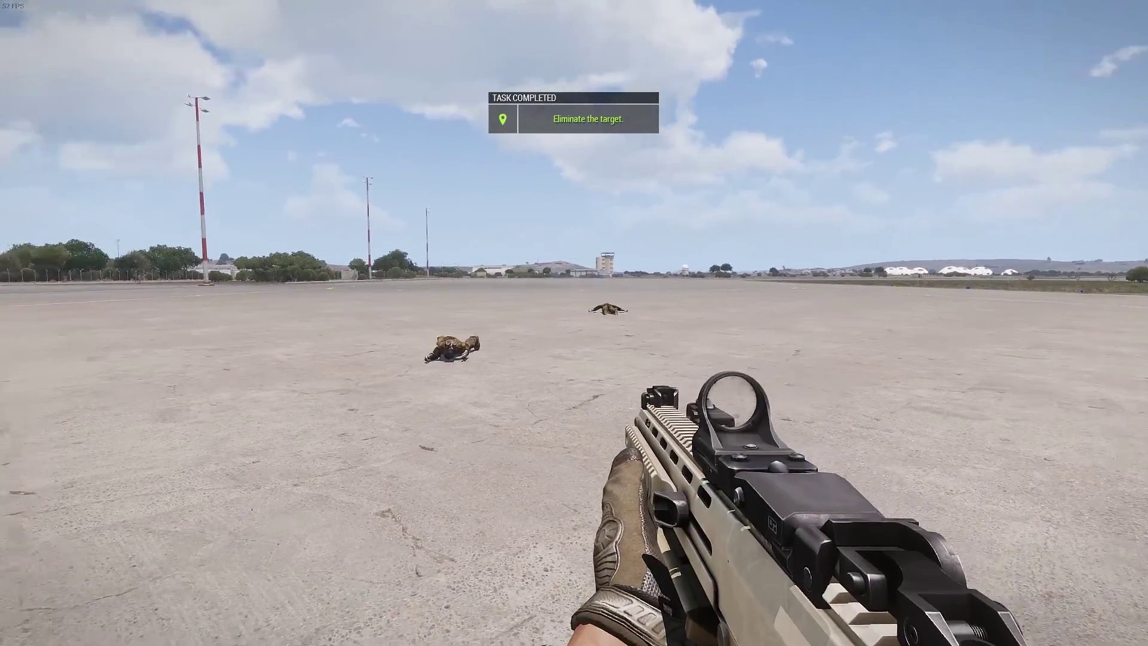
{"action": "key", "text": "ctrl"}
{"action": "key", "text": "ctrl"}
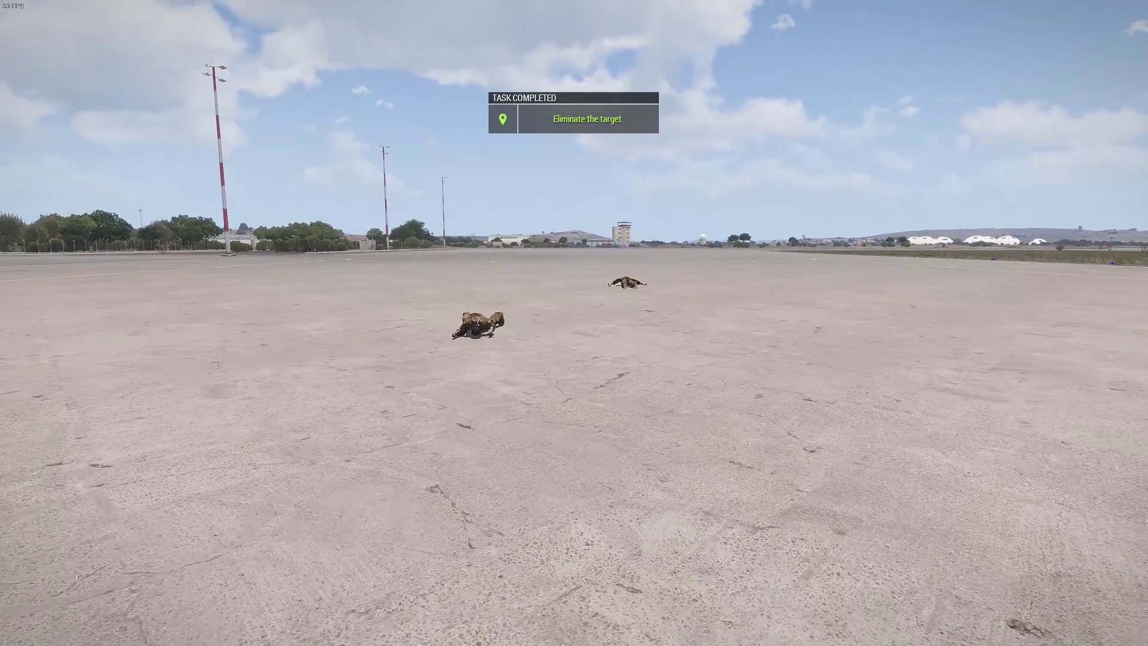
{"action": "key", "text": "Escape"}
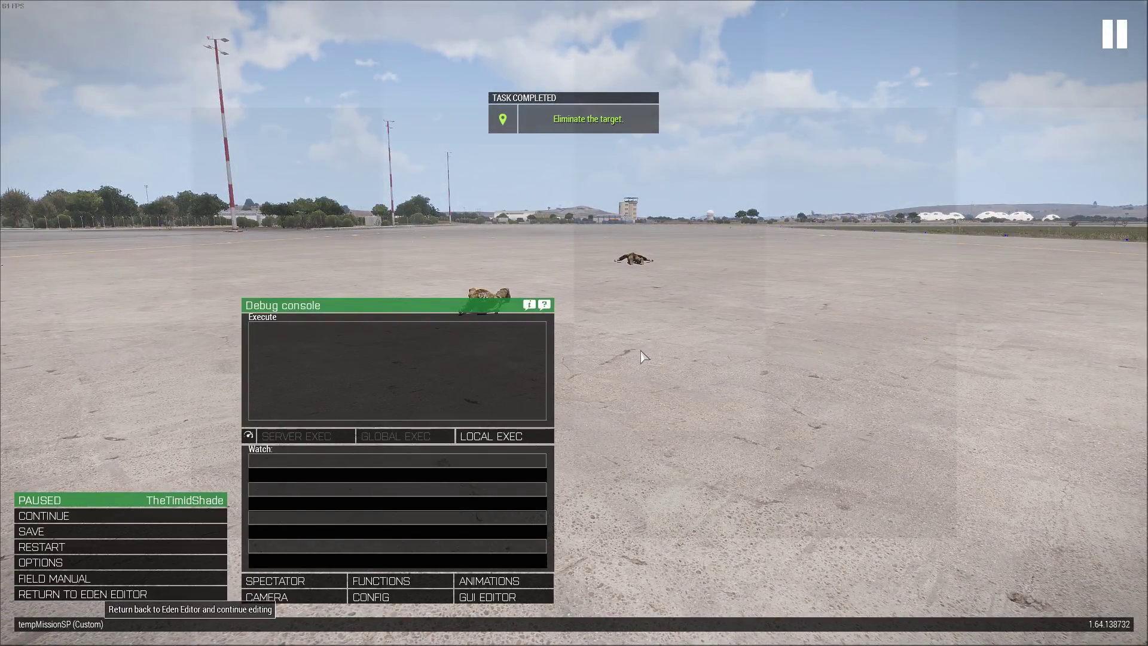
{"action": "left_click", "coordinate": [82, 594]}
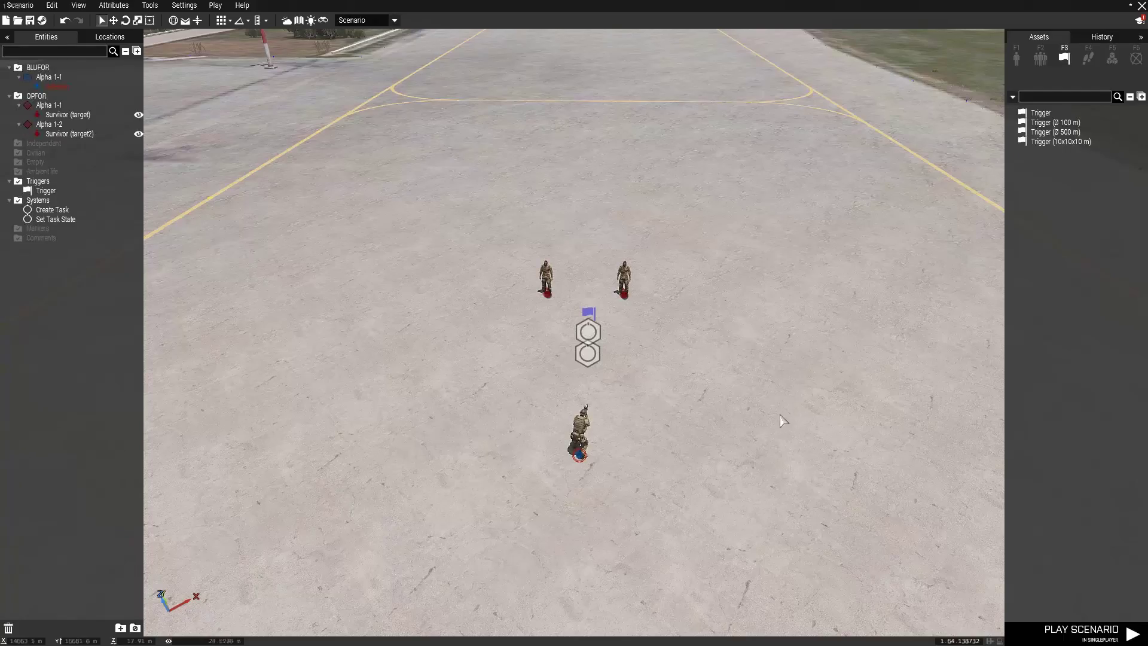
Step: Review the first survivor's variable name and the trigger's condition referring to both targets
{"action": "double_click", "coordinate": [427, 262]}
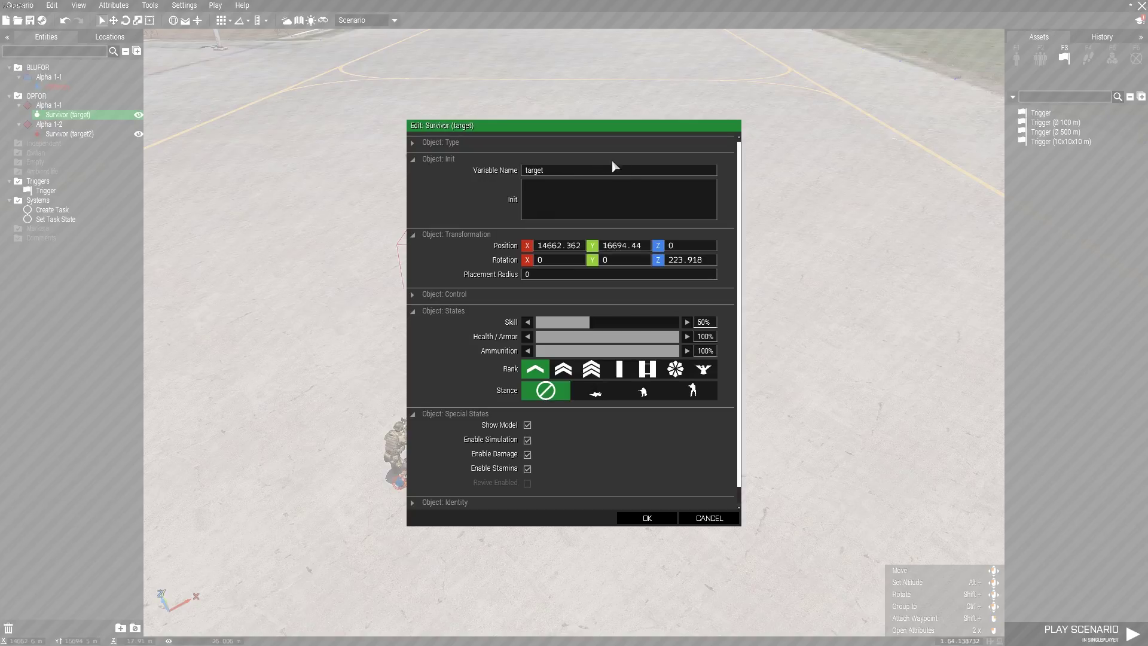
{"action": "key", "text": "Escape"}
{"action": "right_click_drag", "start_coordinate": [710, 193], "coordinate": [565, 353]}
{"action": "key", "text": "d"}
{"action": "key", "text": "w"}
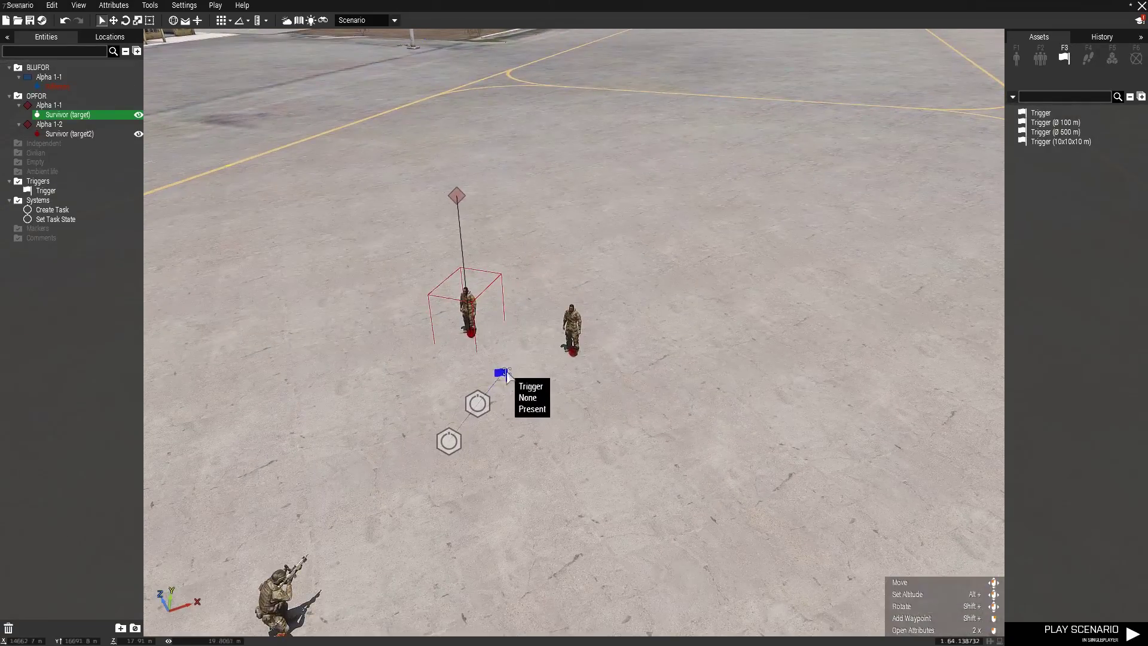
{"action": "double_click", "coordinate": [505, 374]}
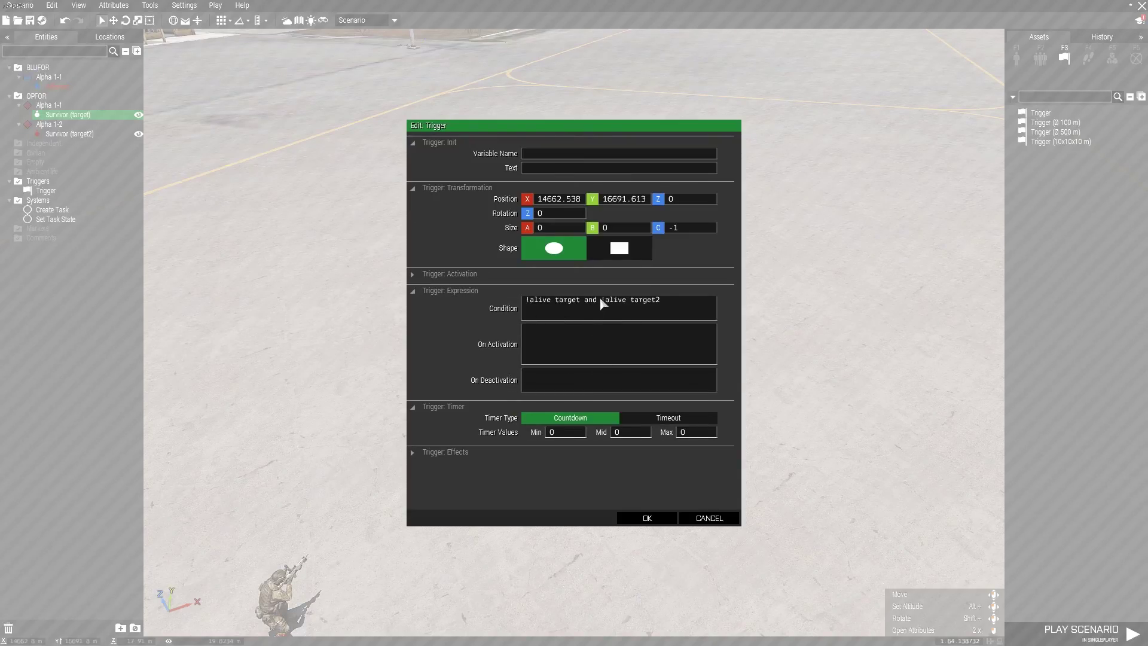
{"action": "left_click_drag", "start_coordinate": [601, 300], "coordinate": [625, 300]}
{"action": "left_click", "coordinate": [648, 516]}
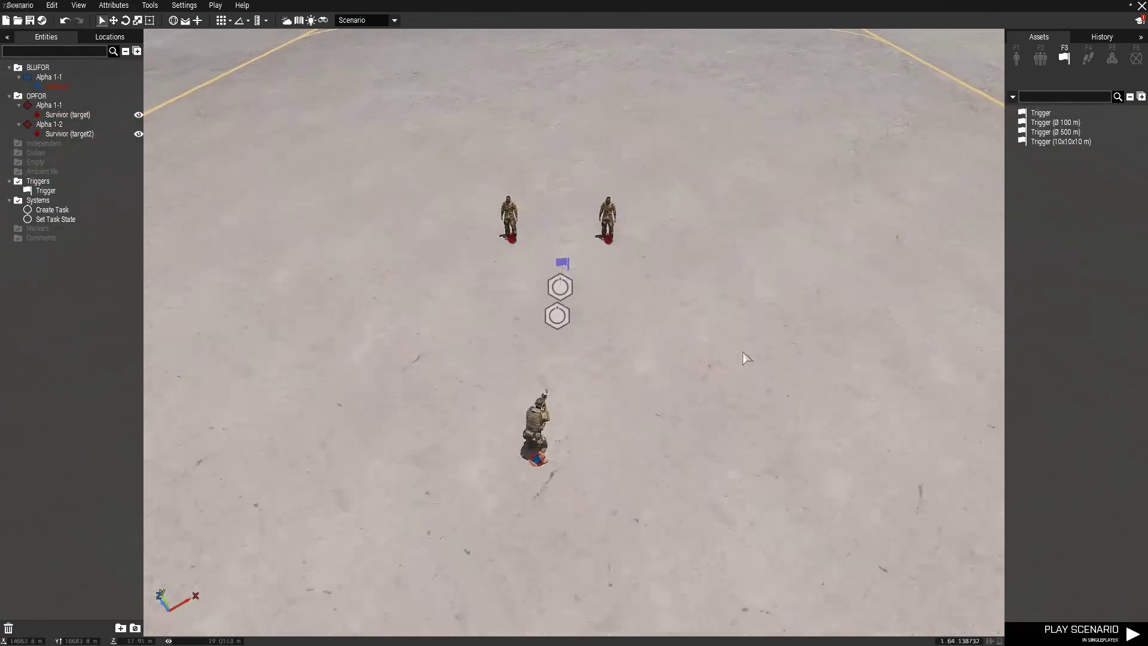
{"action": "right_click_drag", "start_coordinate": [743, 354], "coordinate": [666, 368]}
{"action": "key", "text": "d"}
{"action": "key", "text": "s"}
{"action": "right_click_drag", "start_coordinate": [652, 444], "coordinate": [712, 356]}
{"action": "key", "text": "a"}
{"action": "key", "text": "w"}
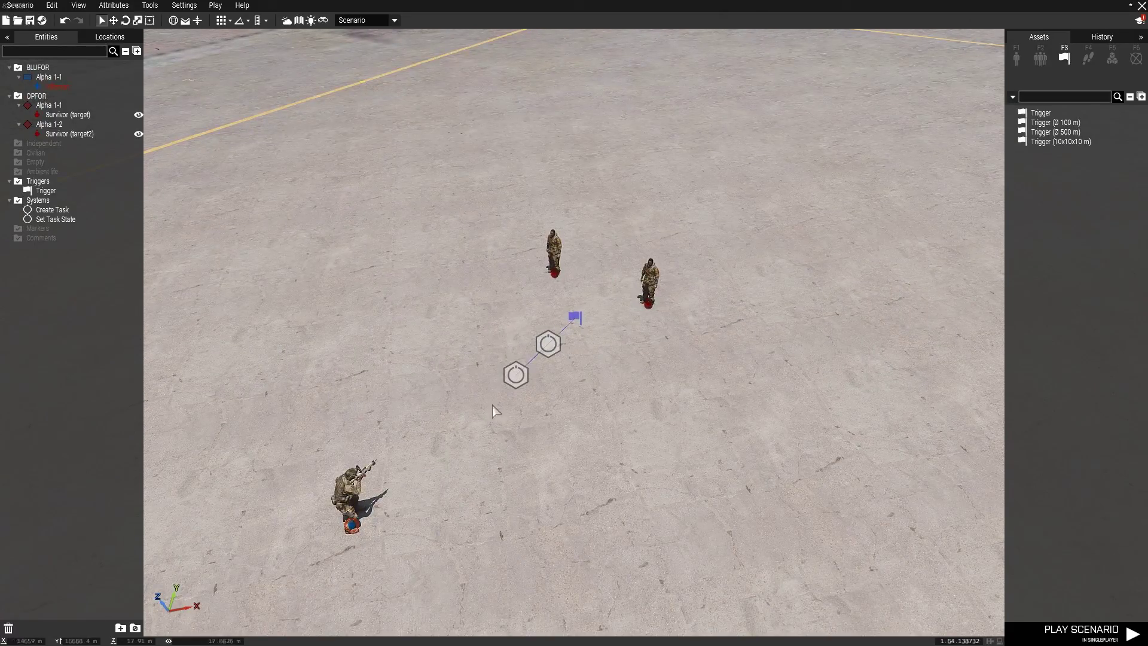
{"action": "right_click_drag", "start_coordinate": [516, 464], "coordinate": [647, 333]}
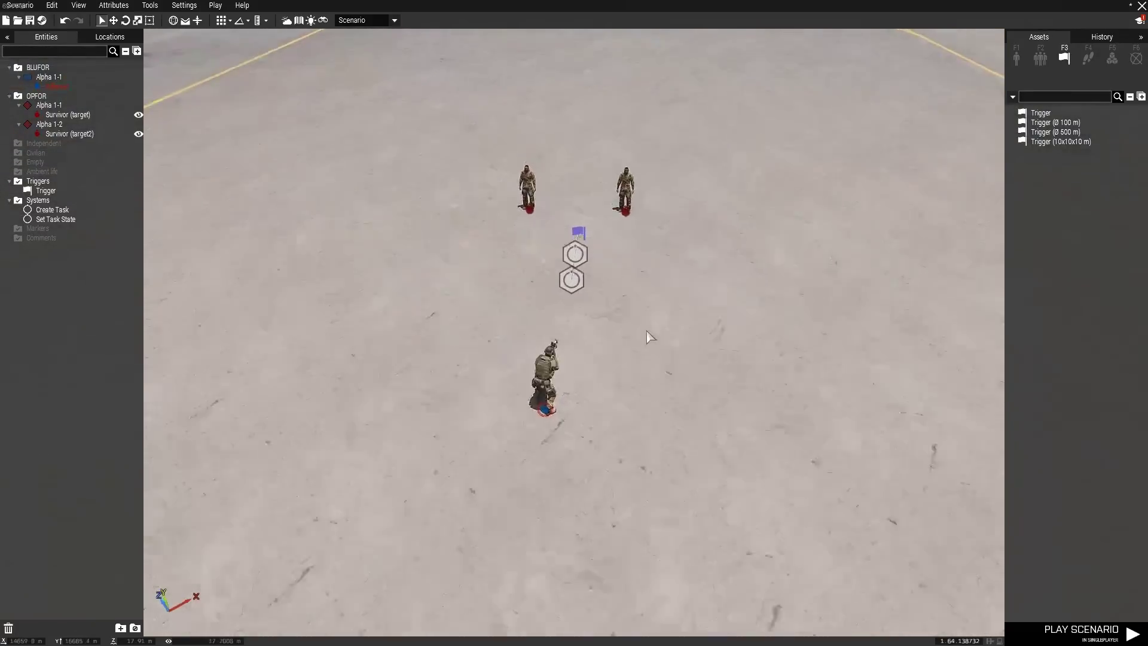
{"action": "key", "text": "w"}
{"action": "key", "text": "d"}
{"action": "right_click_drag", "start_coordinate": [614, 295], "coordinate": [655, 402]}
{"action": "key", "text": "s"}
{"action": "key", "text": "w"}
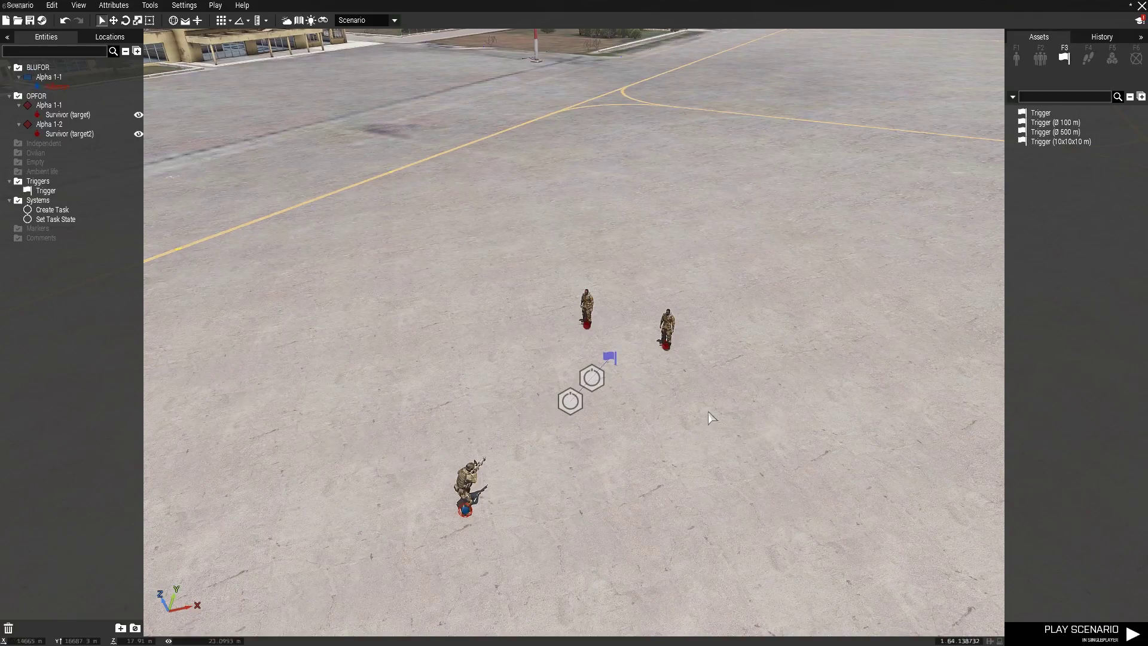